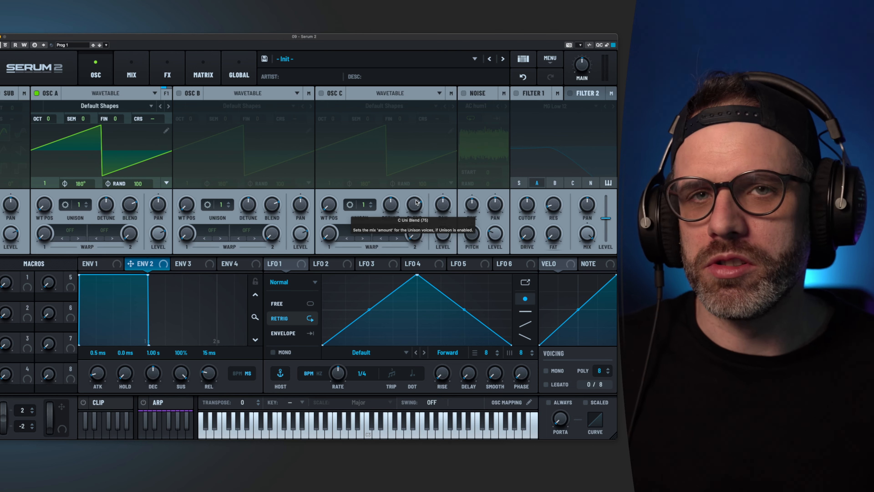
# - Look at the oscillator types offered for Oscillator A and briefly toggle the noise oscillator
pyautogui.click(117, 93)
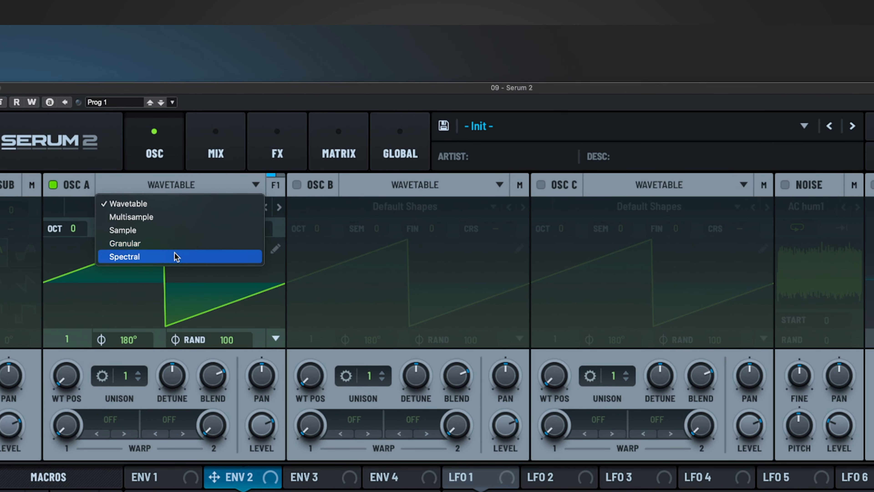
pyautogui.click(194, 298)
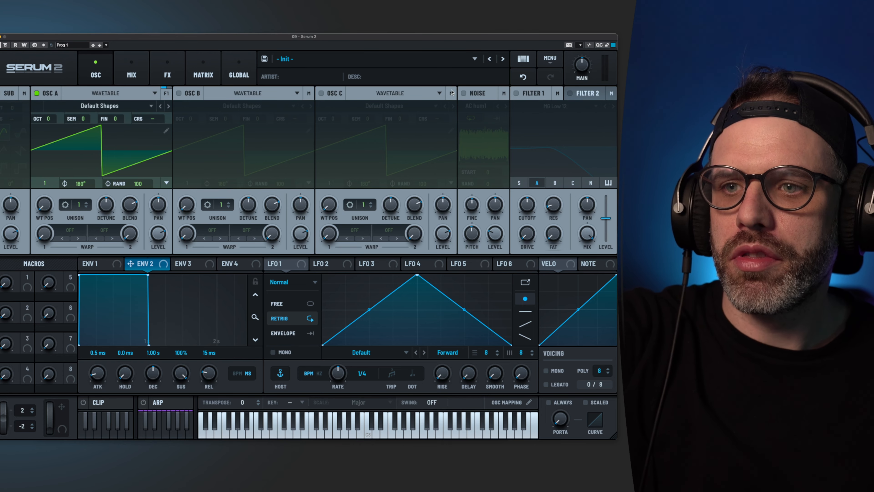
pyautogui.click(463, 93)
pyautogui.click(464, 93)
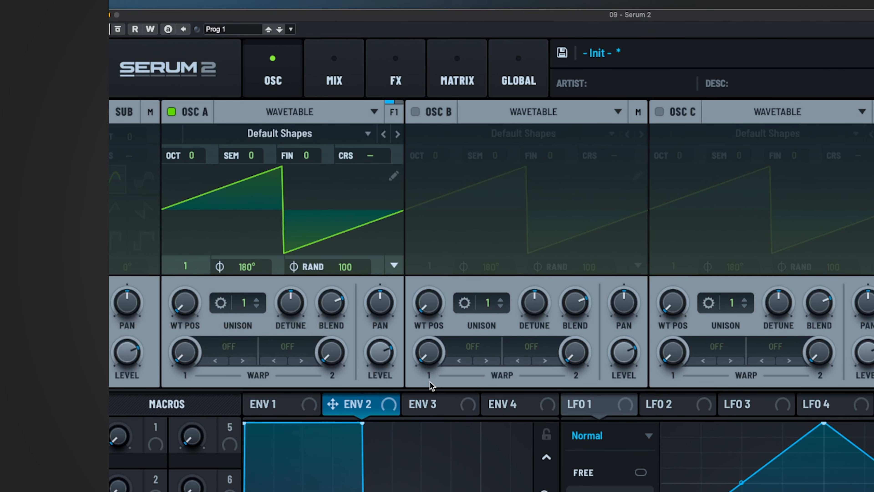
# - Raise Oscillator A's unison detune slightly and check its list of oscillator types
pyautogui.moveTo(304, 291)
pyautogui.mouseDown()
pyautogui.moveTo(301, 265)
pyautogui.moveTo(307, 278)
pyautogui.mouseUp()
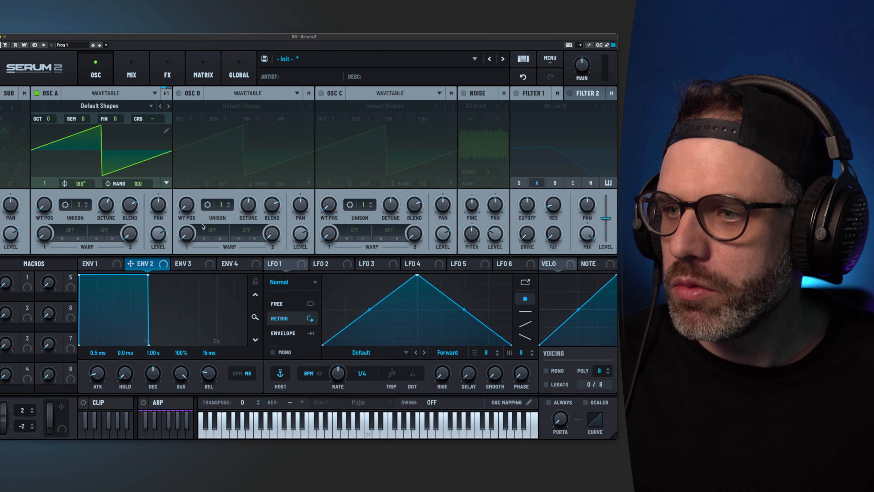
pyautogui.click(120, 93)
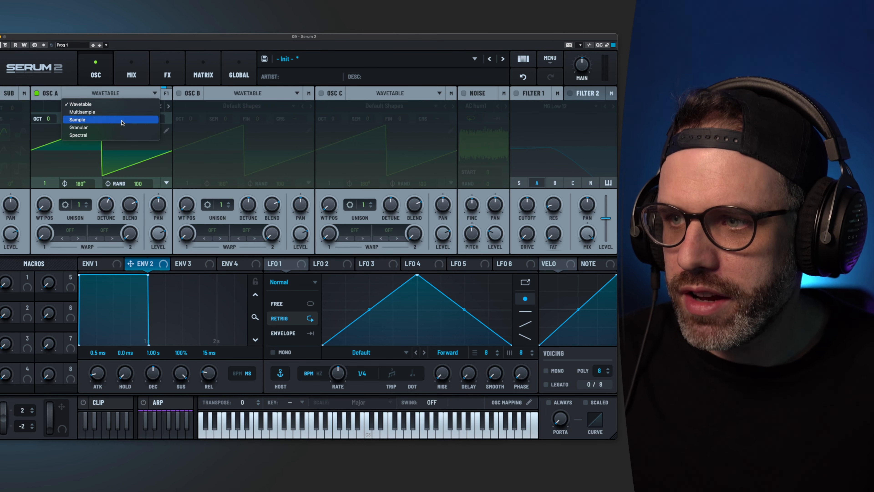
pyautogui.click(230, 134)
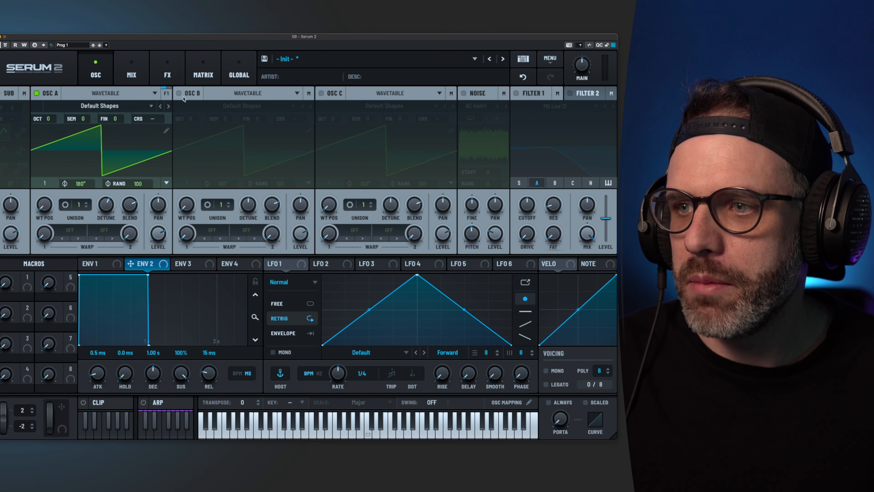
# - Enable Filter 1 and Filter 2 and try blending Oscillator A between them with its filter balance
pyautogui.click(166, 94)
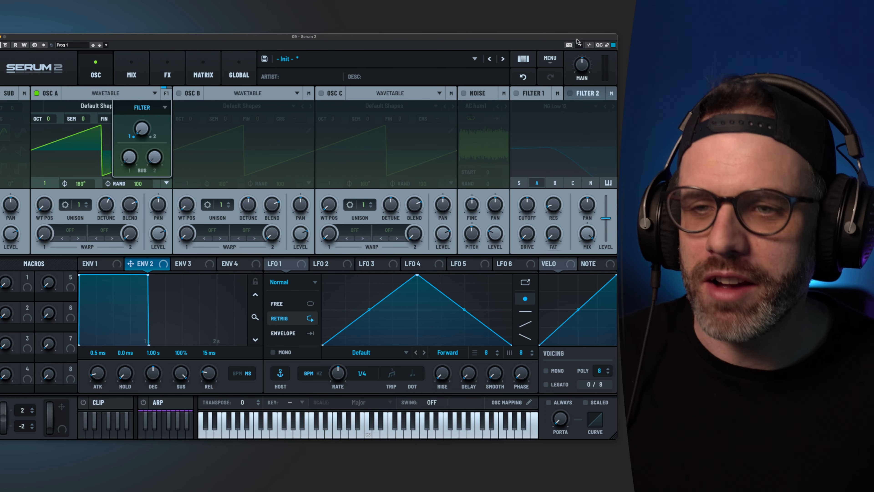
pyautogui.click(585, 95)
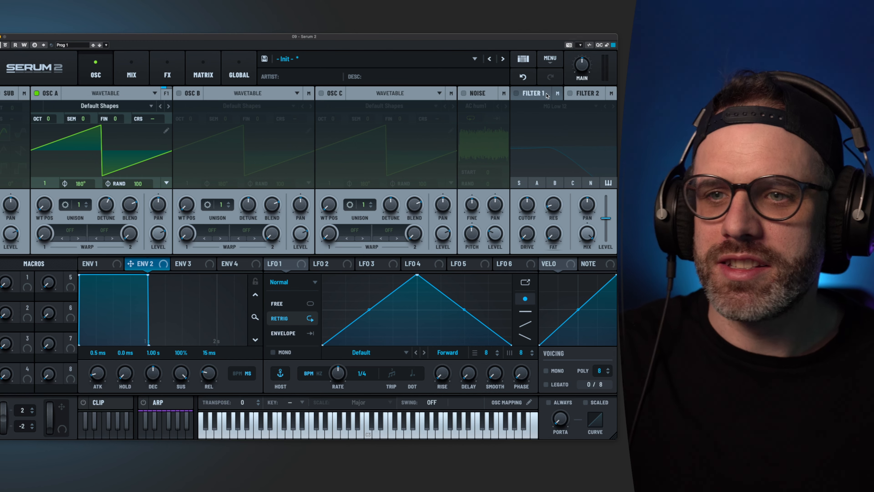
pyautogui.click(516, 93)
pyautogui.click(571, 93)
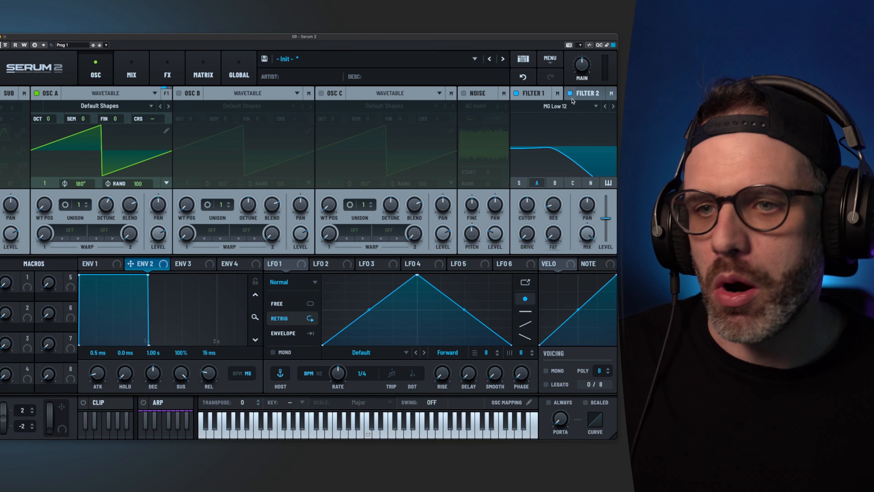
pyautogui.click(166, 94)
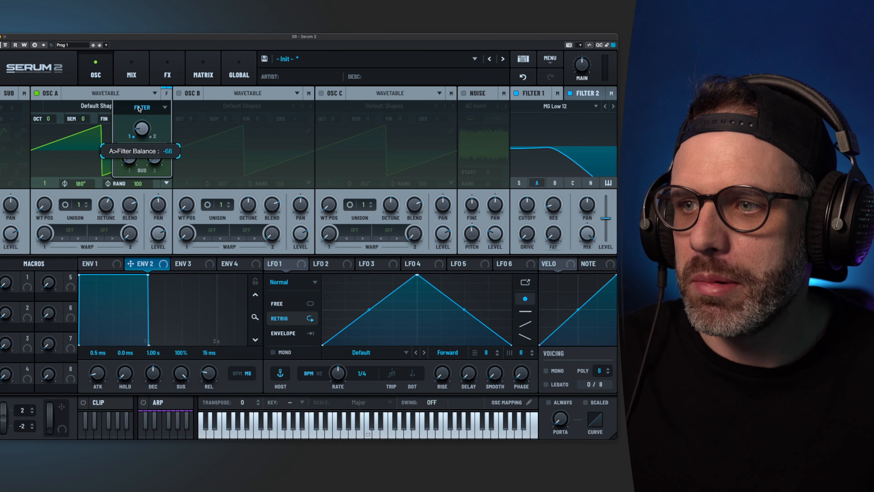
pyautogui.click(167, 95)
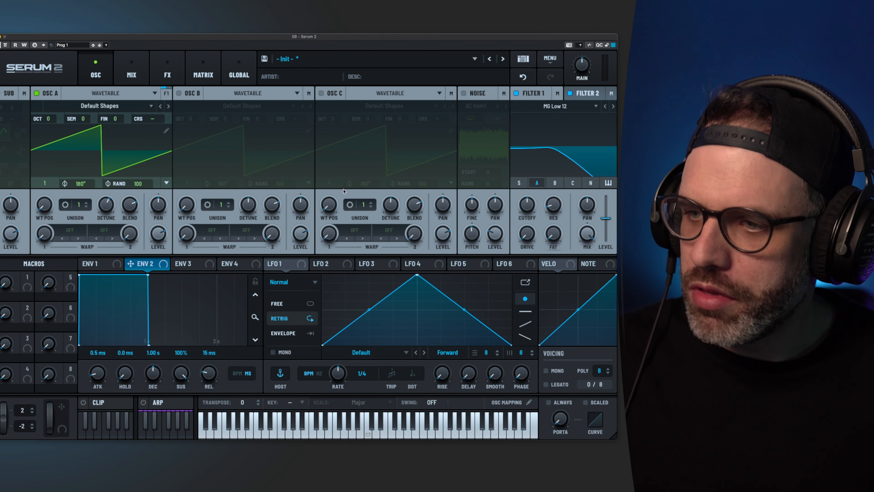
# - Look at Oscillator A's unison settings and wavetable categories, picking Default Shapes from S2 Tables
pyautogui.click(65, 205)
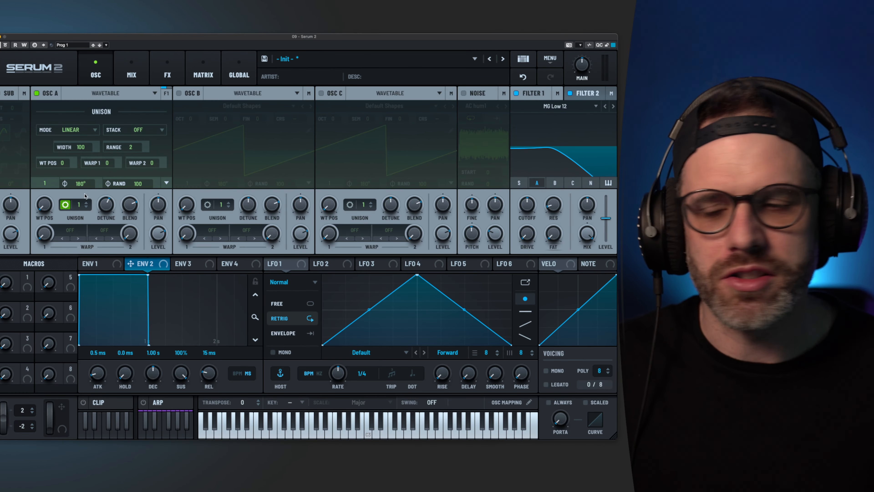
pyautogui.click(66, 205)
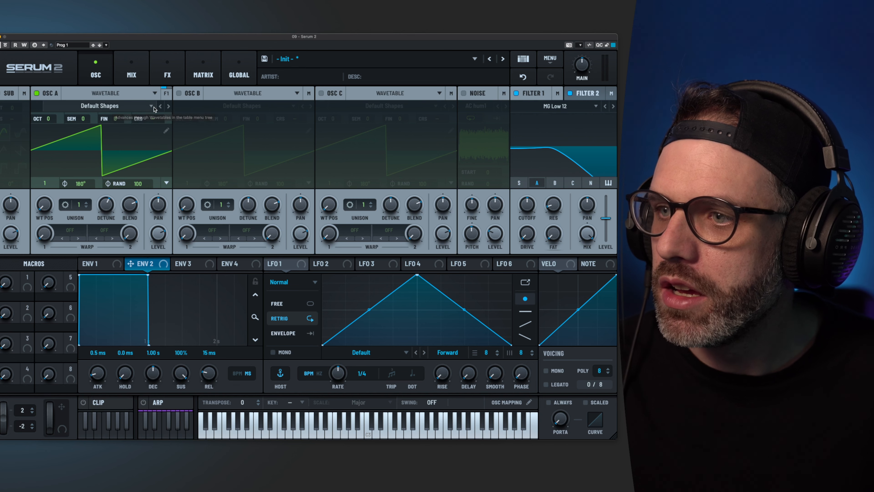
pyautogui.click(141, 107)
pyautogui.moveTo(137, 131)
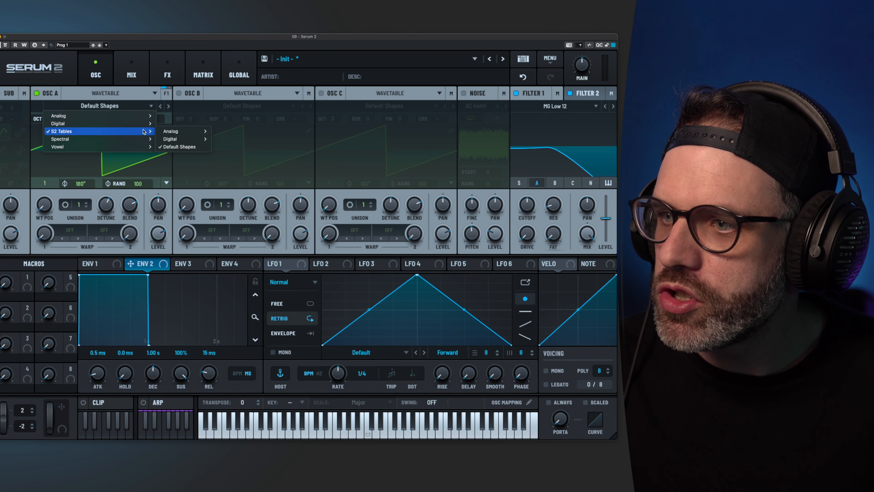
pyautogui.click(180, 147)
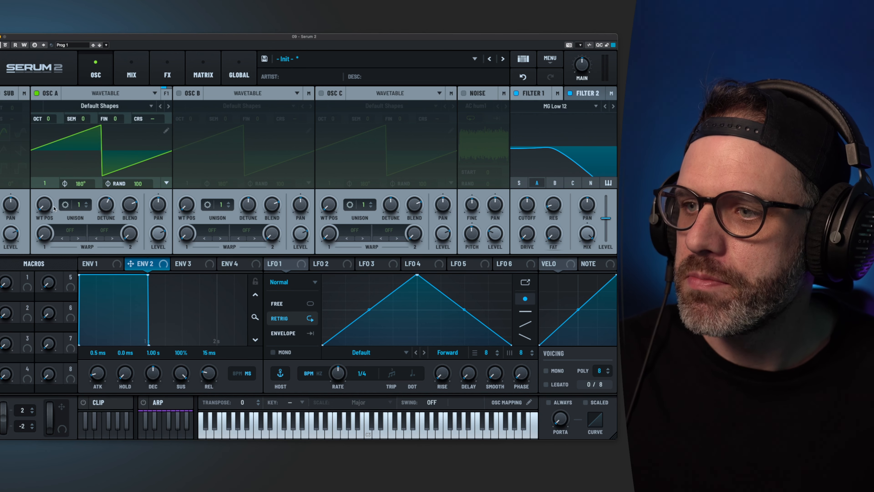
# - Turn off both filters and set Oscillator A's wavetable position to 3
pyautogui.moveTo(47, 211)
pyautogui.mouseDown()
pyautogui.moveTo(49, 170)
pyautogui.moveTo(47, 212)
pyautogui.mouseUp()
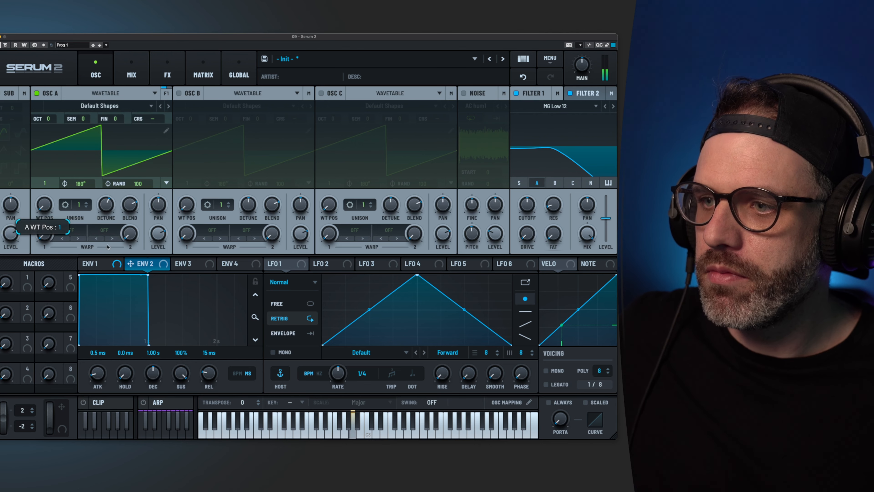
pyautogui.click(516, 94)
pyautogui.moveTo(45, 206); pyautogui.dragTo(53, 180)
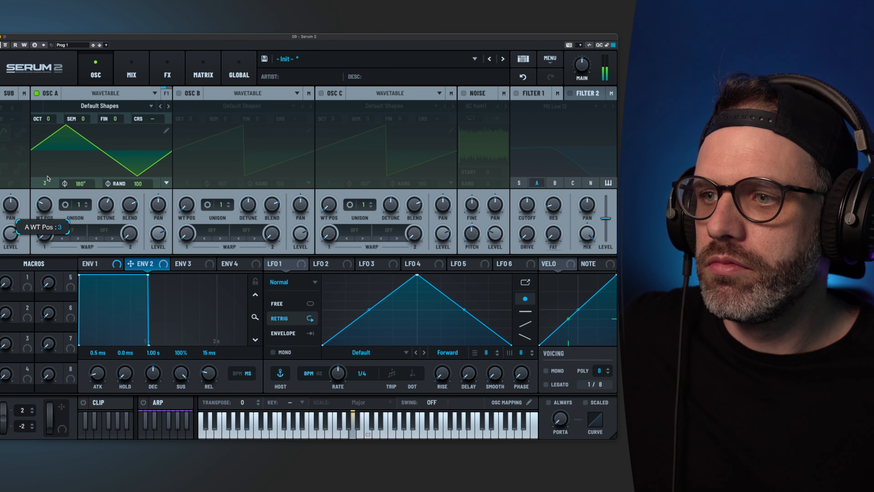
# - Show Oscillator A's wavetable in 3D and set its wavetable position to 1
pyautogui.click(106, 155)
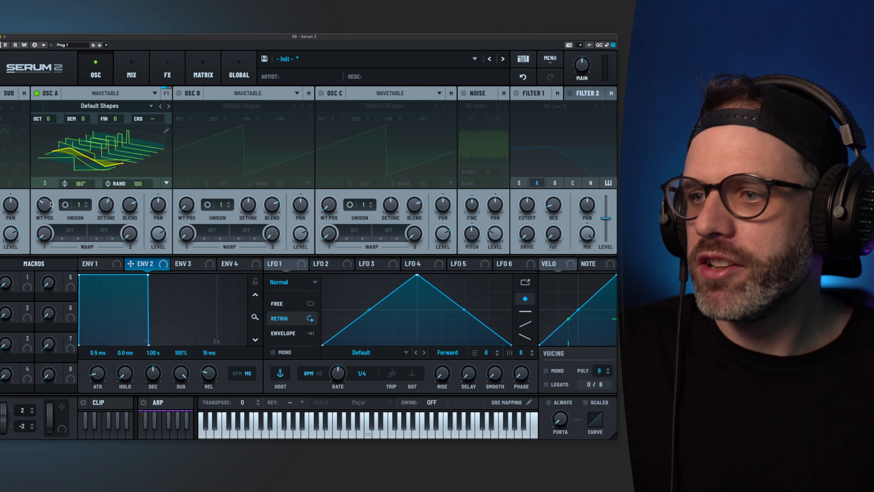
pyautogui.moveTo(51, 204); pyautogui.dragTo(50, 213)
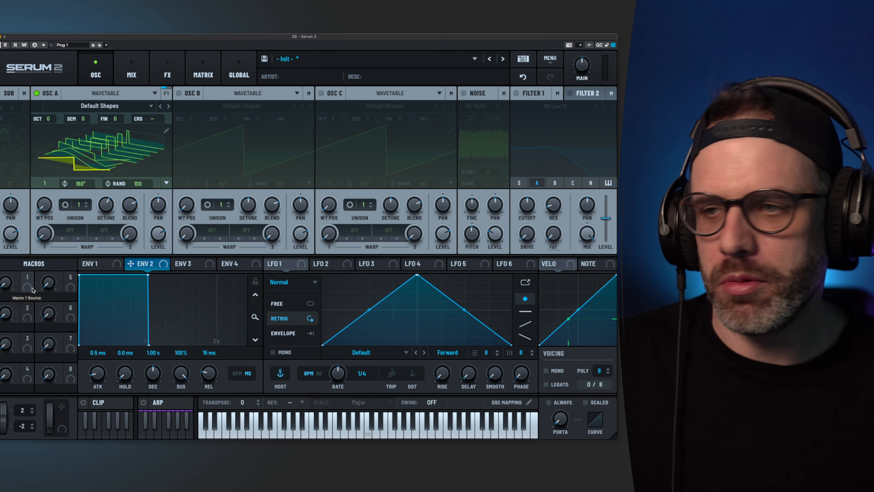
# - Look at the Default Shapes frames in Oscillator A's wavetable editor, and close the editor
pyautogui.click(166, 131)
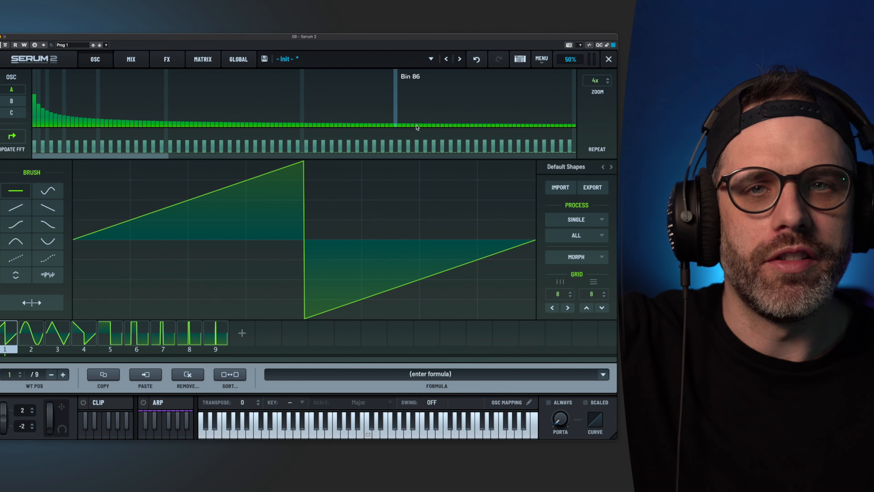
pyautogui.click(609, 60)
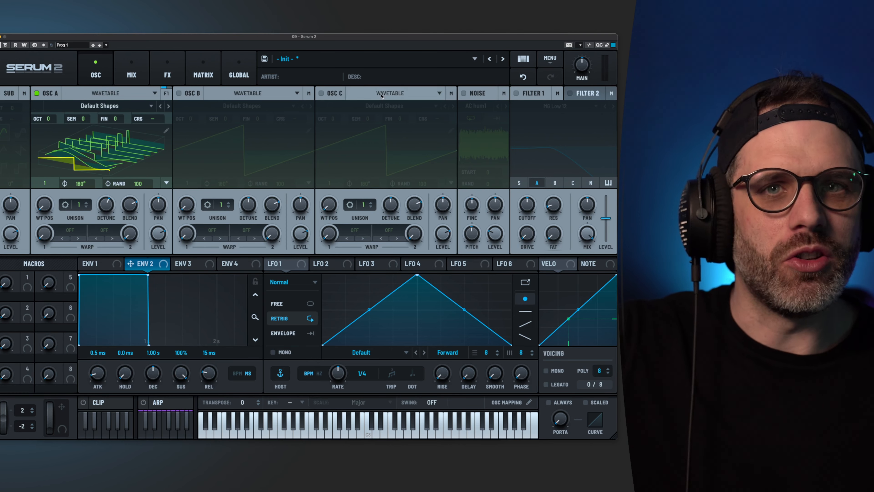
# - Try the control options of Oscillator A's wavetable position while sweeping it, and return the waveform display to 2D
pyautogui.rightClick(48, 204)
pyautogui.click(67, 215)
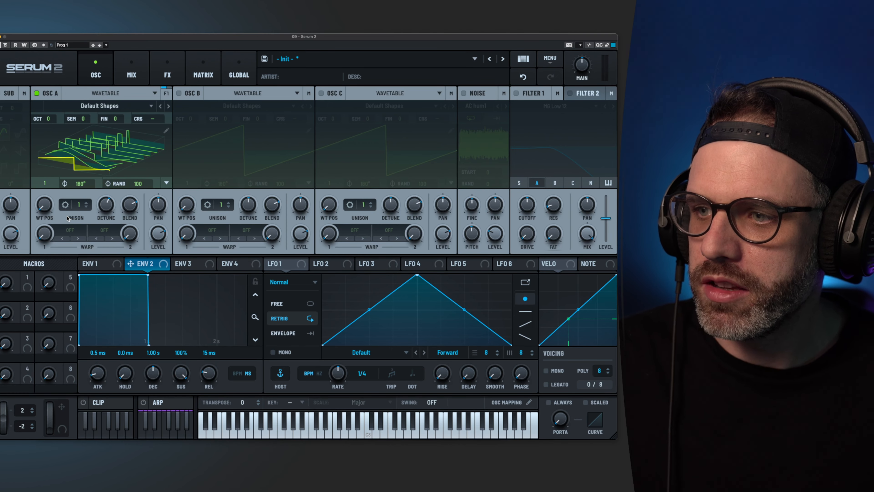
pyautogui.moveTo(45, 204); pyautogui.dragTo(62, 228)
pyautogui.rightClick(45, 206)
pyautogui.click(60, 219)
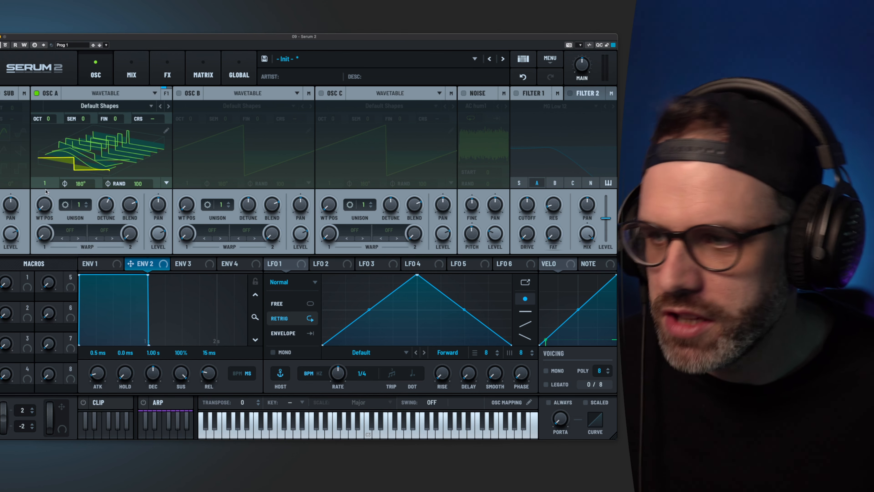
pyautogui.click(95, 142)
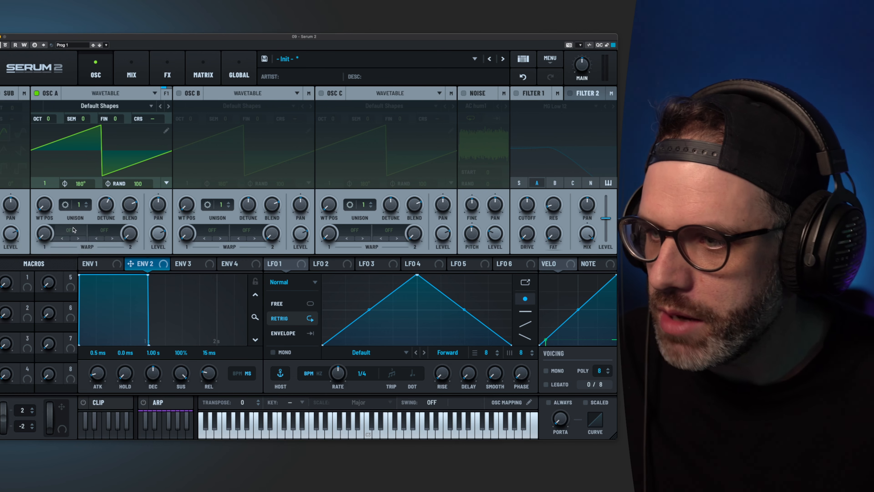
# - Look through Oscillator A's warp modes and its wavetable categories without choosing any
pyautogui.click(70, 230)
pyautogui.moveTo(86, 272)
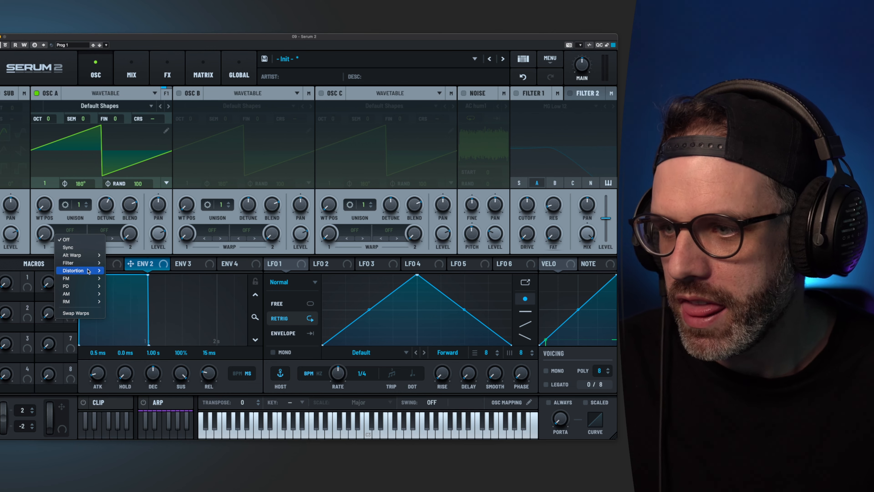
pyautogui.click(96, 219)
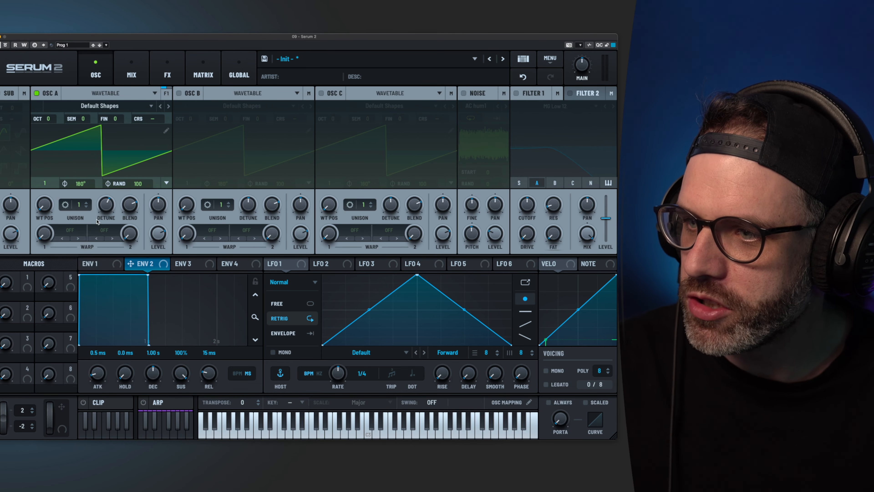
pyautogui.click(117, 107)
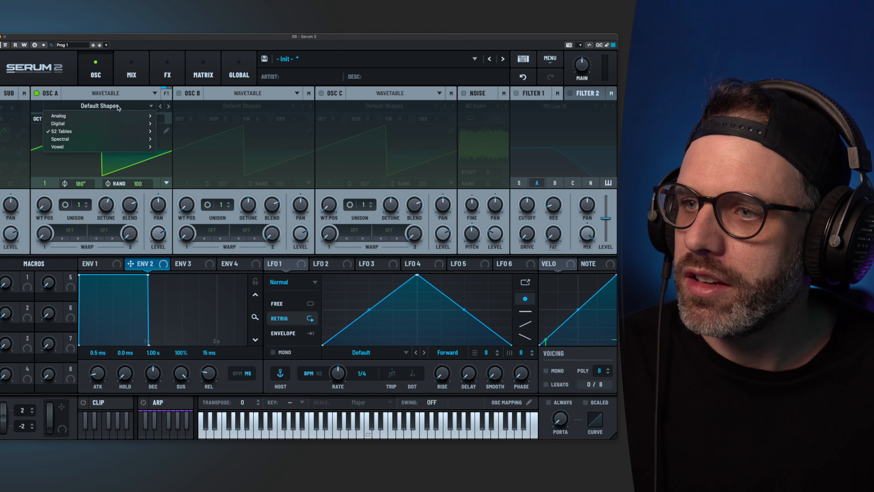
pyautogui.moveTo(119, 125)
pyautogui.click(106, 93)
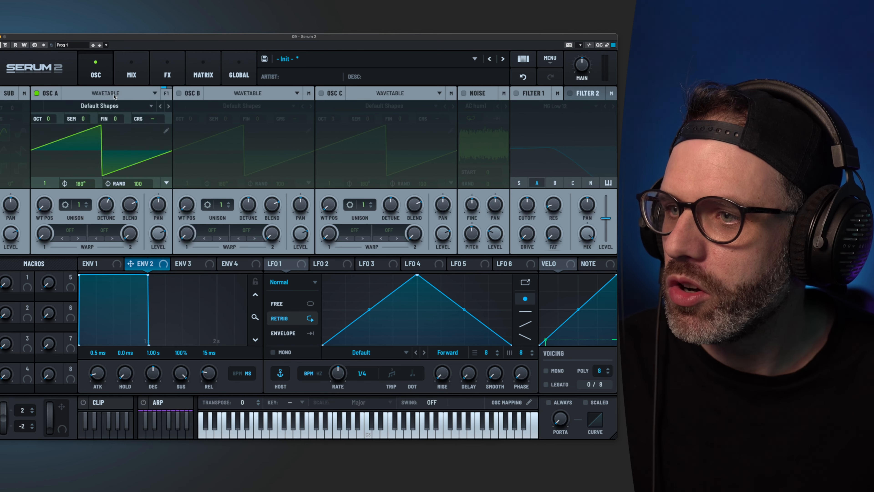
# - Switch Oscillator A to Multisample and load the factory Keys instrument Baby Grand Piano
pyautogui.click(105, 93)
pyautogui.click(109, 111)
pyautogui.click(109, 111)
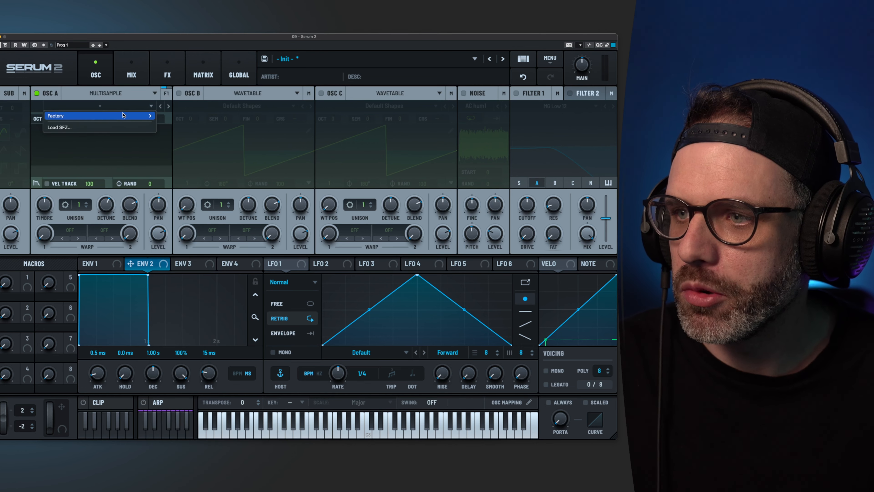
pyautogui.moveTo(124, 116)
pyautogui.moveTo(181, 141)
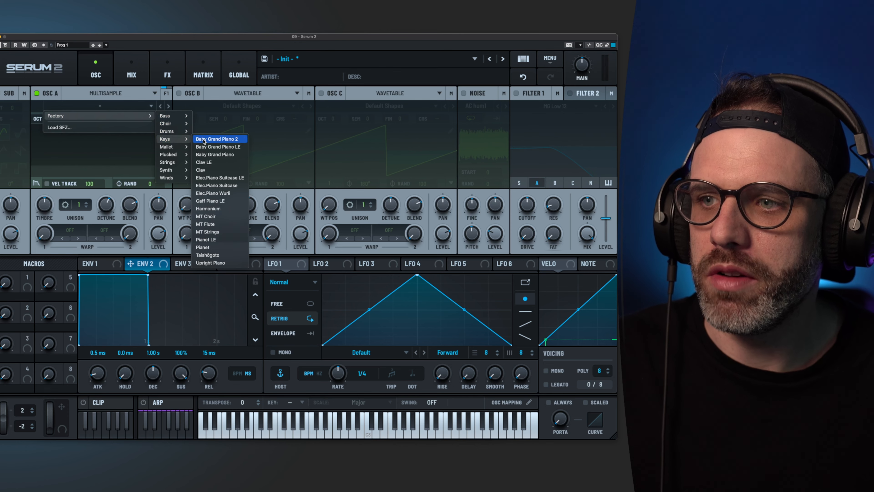
pyautogui.click(209, 154)
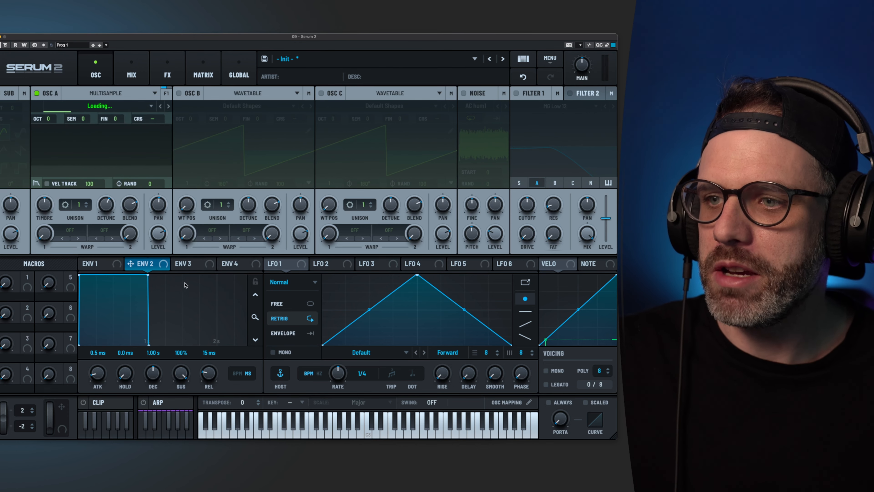
# - Set the release of Envelope 1 to 2.56 s
pyautogui.click(96, 269)
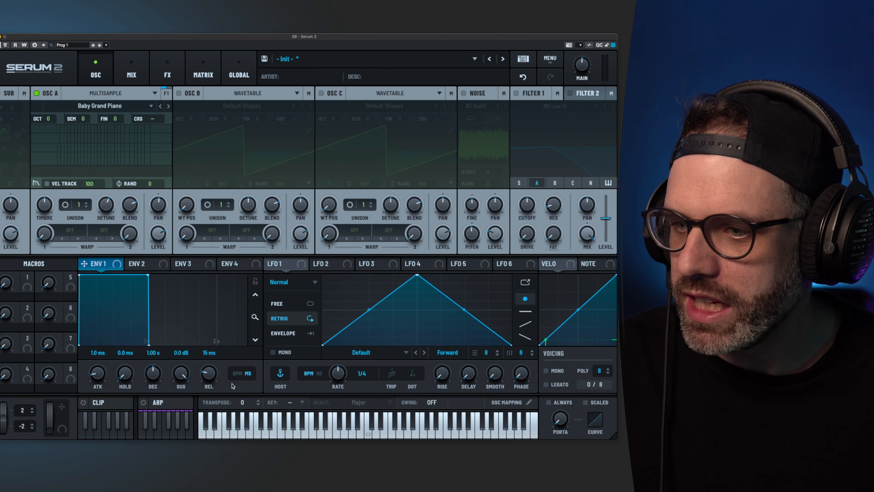
pyautogui.moveTo(209, 374); pyautogui.dragTo(237, 311)
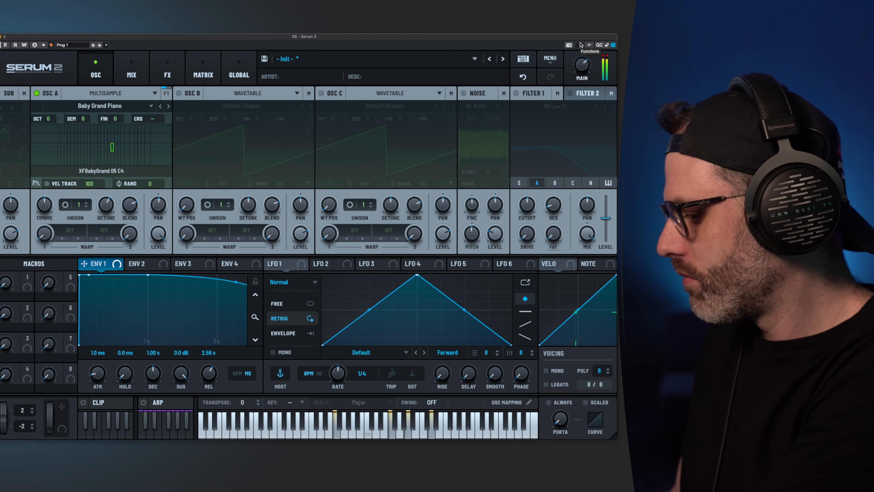
pyautogui.moveTo(587, 71)
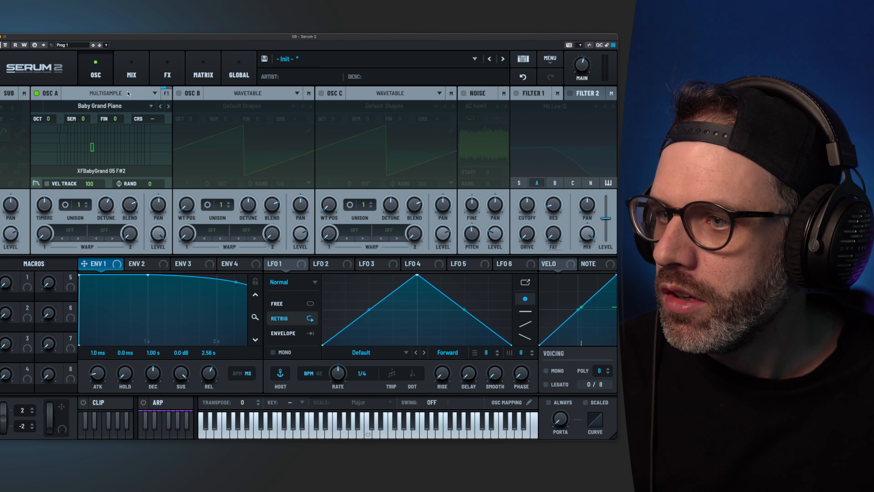
# - Switch Oscillator A to the Sample oscillator type
pyautogui.click(127, 93)
pyautogui.click(104, 117)
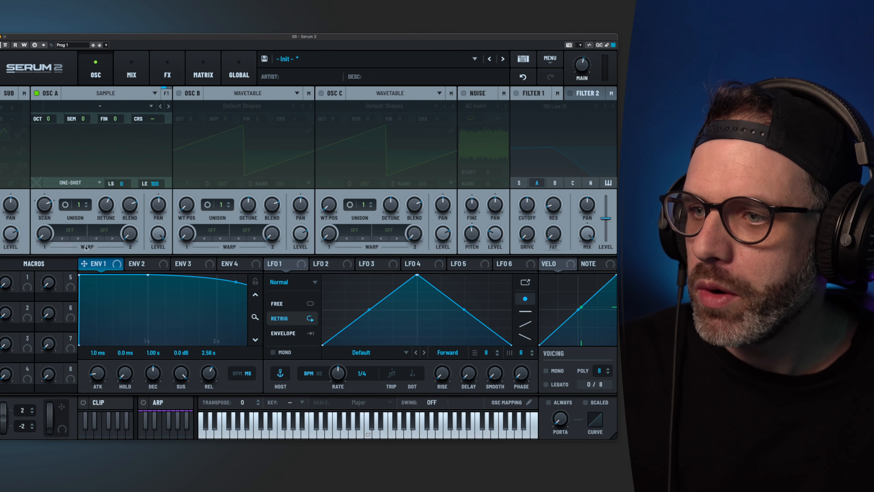
# - Load the factory Vox sample Aaah Holy into Oscillator A
pyautogui.moveTo(103, 203)
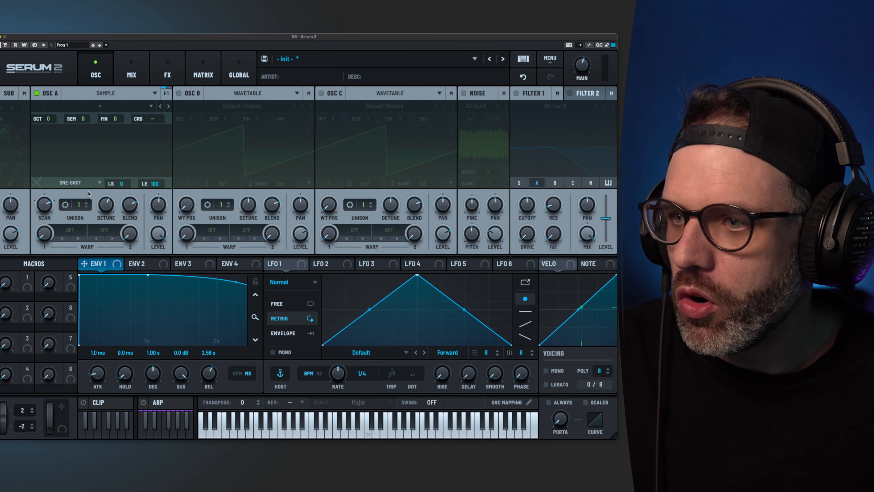
pyautogui.click(114, 106)
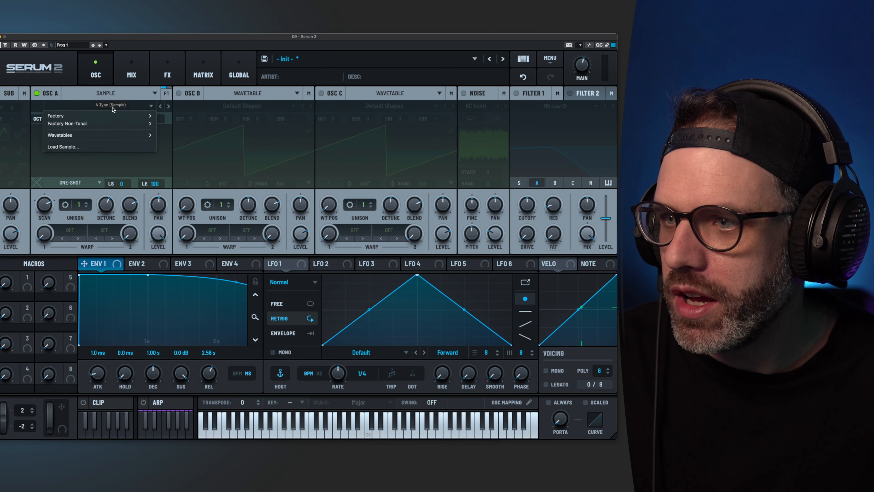
pyautogui.moveTo(141, 115)
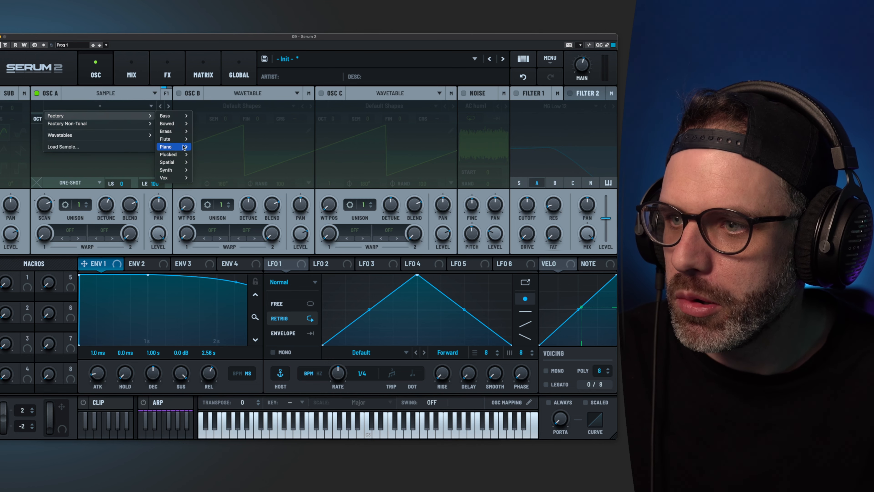
pyautogui.moveTo(184, 177)
pyautogui.click(214, 180)
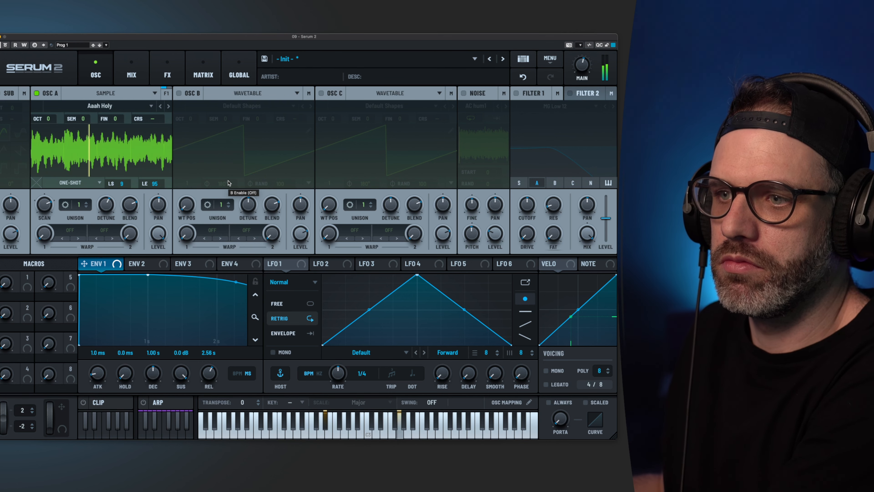
# - Shorten the release of Envelope 1 to 704 ms and set Oscillator A's loop mode to Fwd Loop
pyautogui.moveTo(209, 374); pyautogui.dragTo(209, 386)
pyautogui.moveTo(168, 291); pyautogui.dragTo(162, 318)
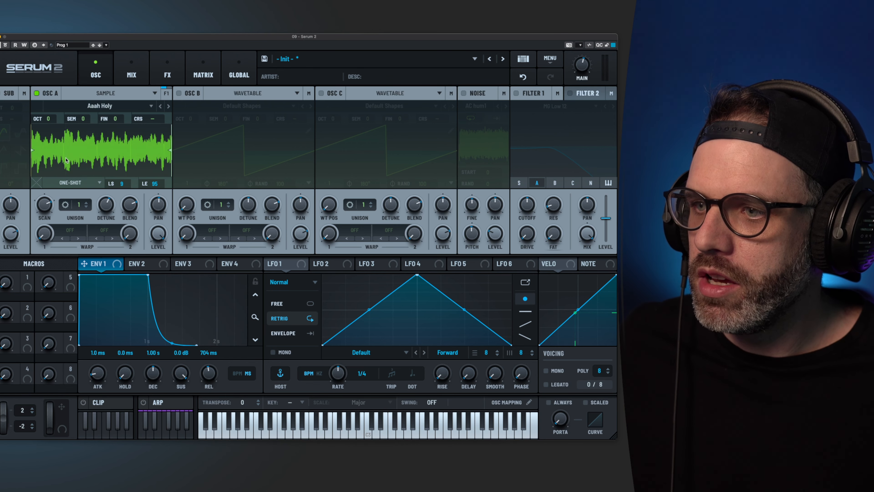
pyautogui.click(82, 181)
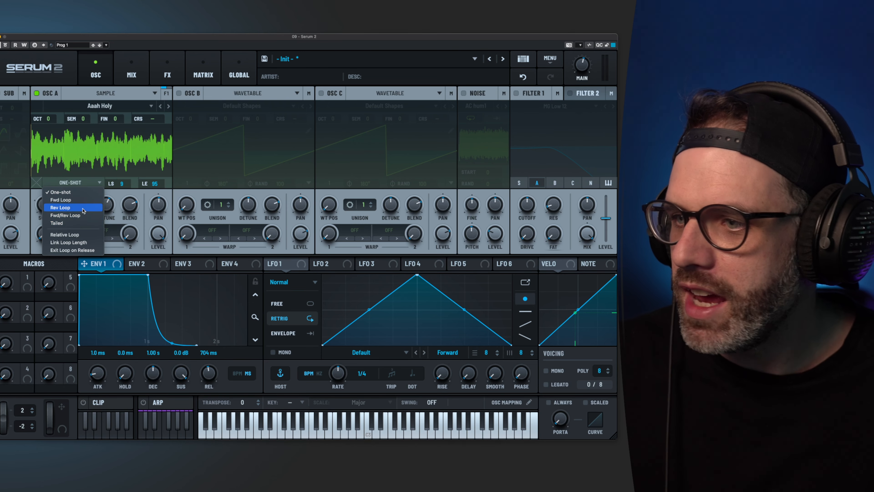
pyautogui.click(81, 200)
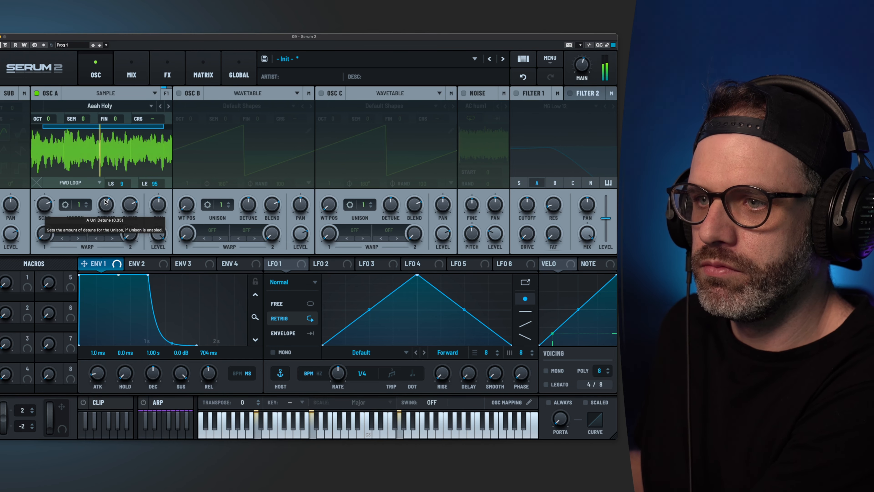
# - Try a 6-voice unison with less detune on Oscillator A's sample, and return the unison to a single voice
pyautogui.moveTo(79, 205); pyautogui.dragTo(88, 179)
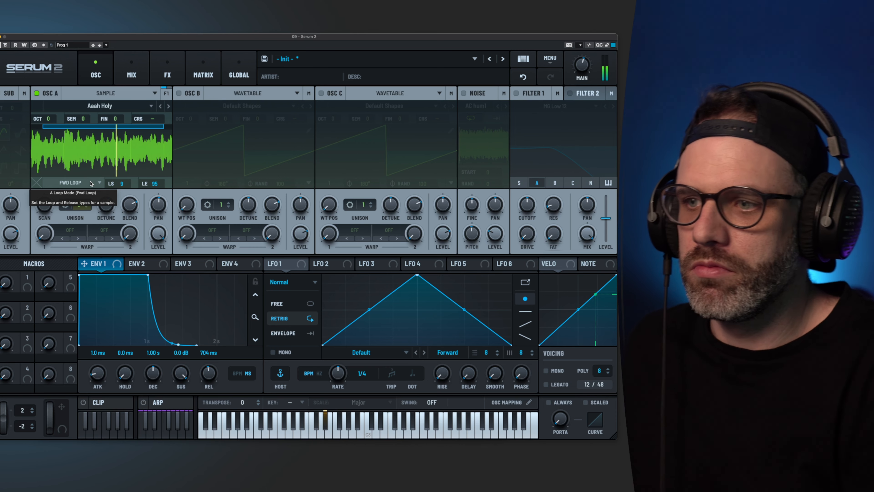
pyautogui.moveTo(106, 206); pyautogui.dragTo(106, 231)
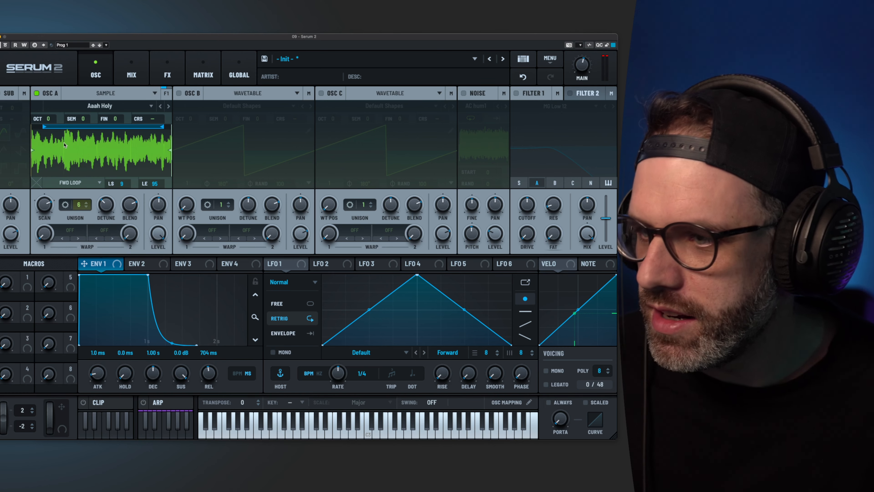
pyautogui.moveTo(78, 204); pyautogui.dragTo(83, 252)
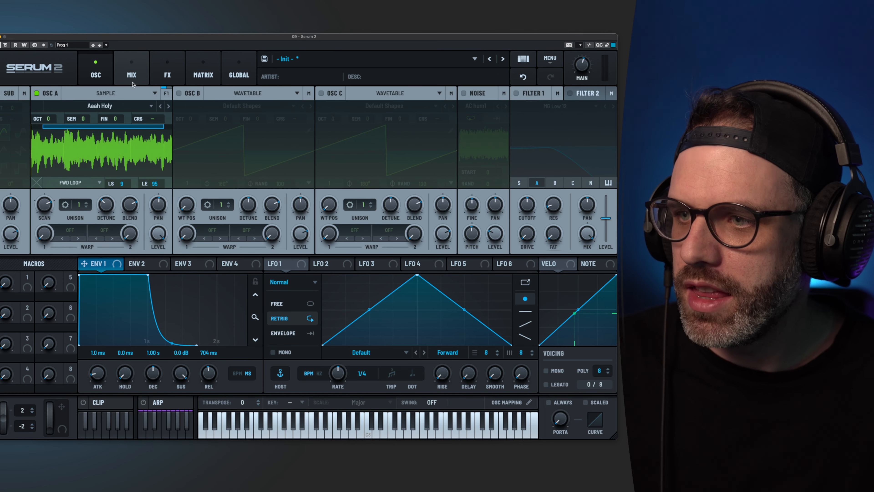
# - Switch Oscillator A to the Granular oscillator type, passing through Multisample
pyautogui.click(117, 97)
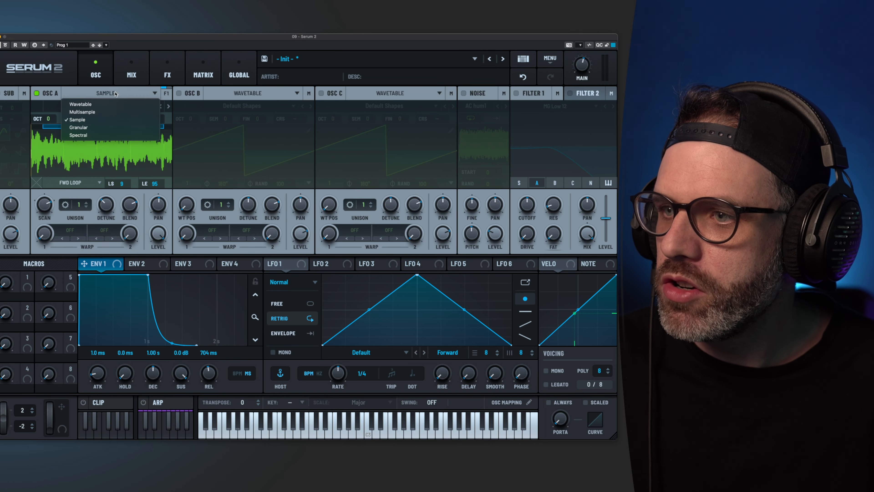
pyautogui.click(102, 113)
pyautogui.click(117, 97)
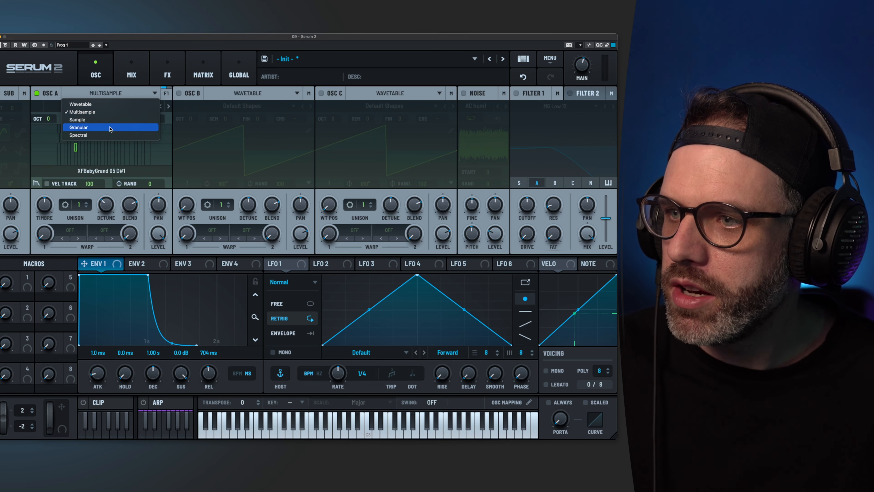
pyautogui.click(111, 129)
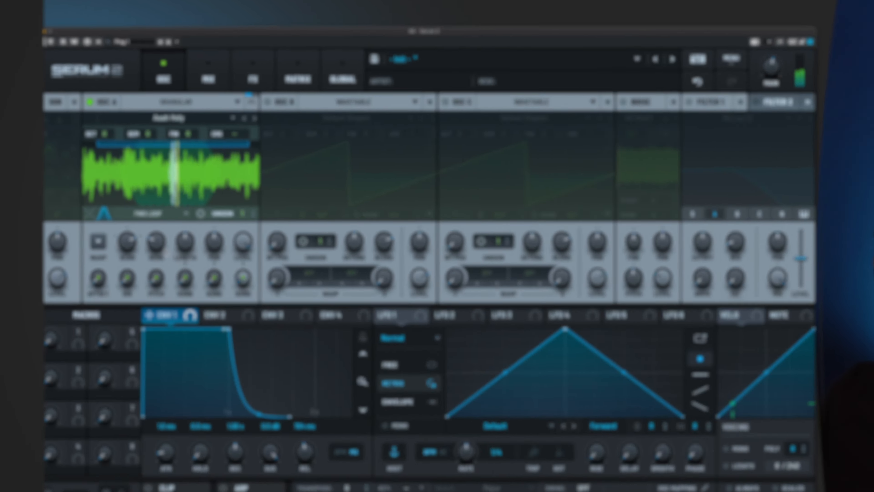
# - Lower Oscillator A's granular scan, density and grain length, and set its unison to 4 voices
pyautogui.moveTo(93, 205); pyautogui.dragTo(96, 183)
pyautogui.moveTo(271, 265); pyautogui.dragTo(325, 300)
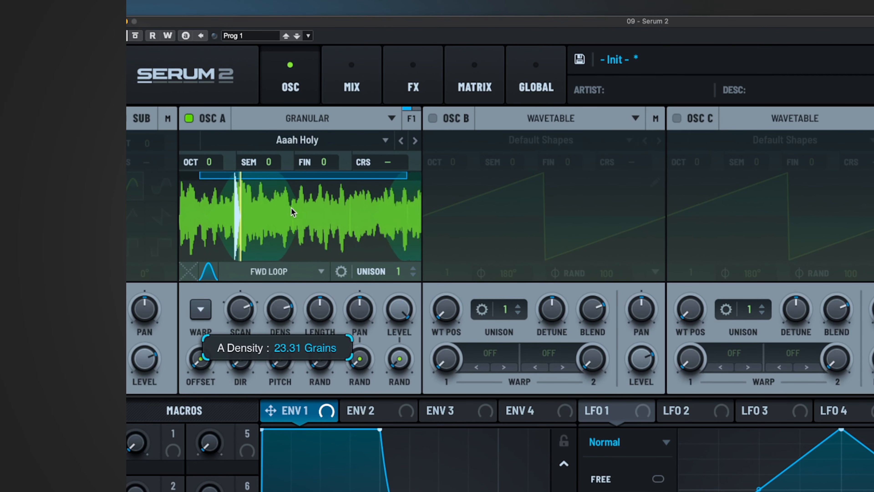
pyautogui.moveTo(248, 319); pyautogui.dragTo(255, 365)
pyautogui.moveTo(281, 310); pyautogui.dragTo(282, 287)
pyautogui.moveTo(320, 310); pyautogui.dragTo(322, 296)
pyautogui.moveTo(400, 273); pyautogui.dragTo(398, 223)
# - Raise the length, pan and level randomization of Oscillator A's grains
pyautogui.moveTo(319, 360); pyautogui.dragTo(319, 308)
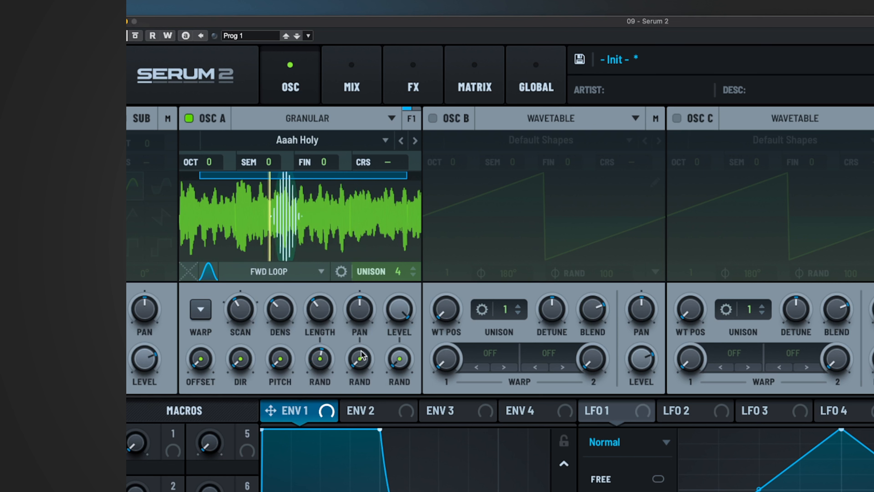
pyautogui.moveTo(360, 360); pyautogui.dragTo(359, 272)
pyautogui.moveTo(400, 359); pyautogui.dragTo(393, 276)
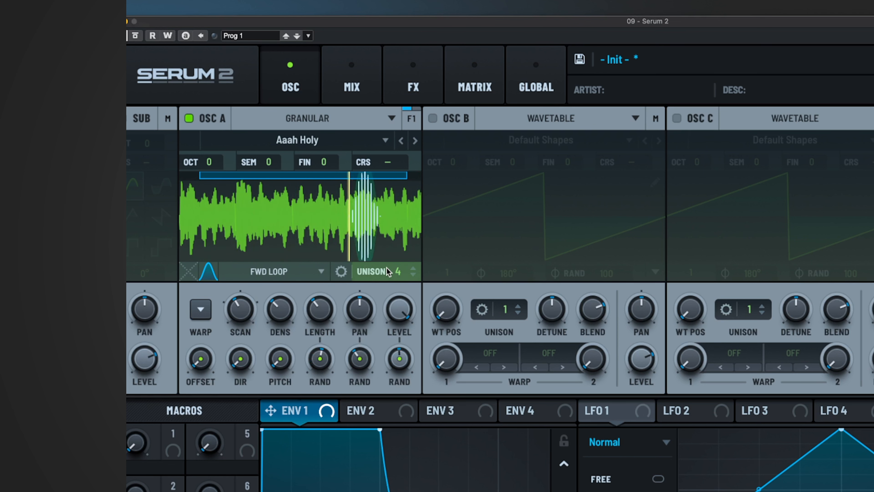
# - Show Oscillator A's granular warp controls, set Warp 1 to the Soft Clip distortion and raise its amount
pyautogui.click(201, 309)
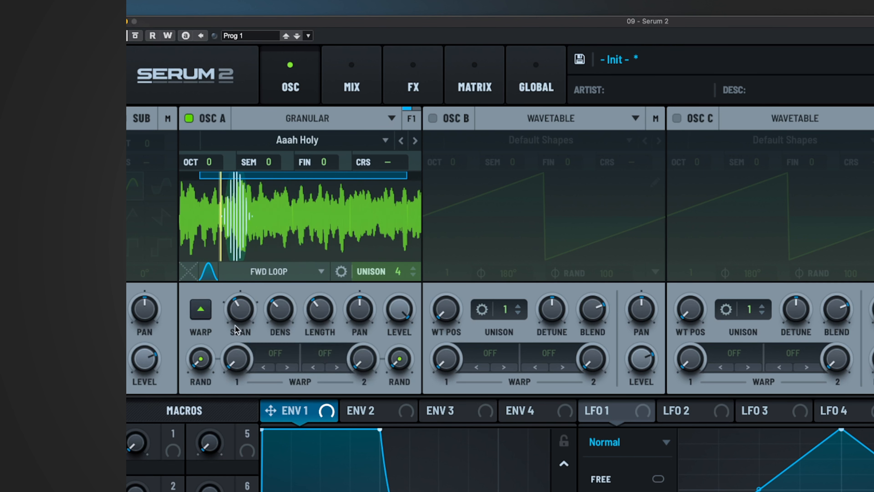
pyautogui.click(200, 309)
pyautogui.click(200, 309)
pyautogui.click(275, 360)
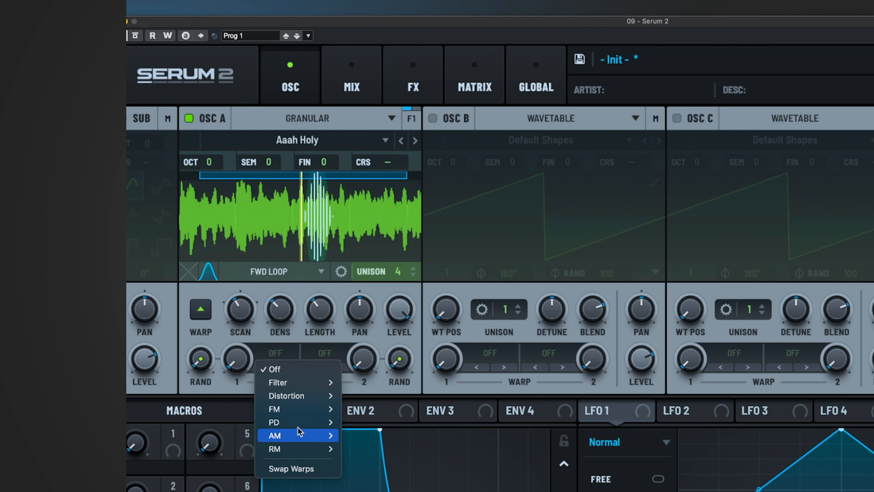
pyautogui.moveTo(292, 396)
pyautogui.click(358, 410)
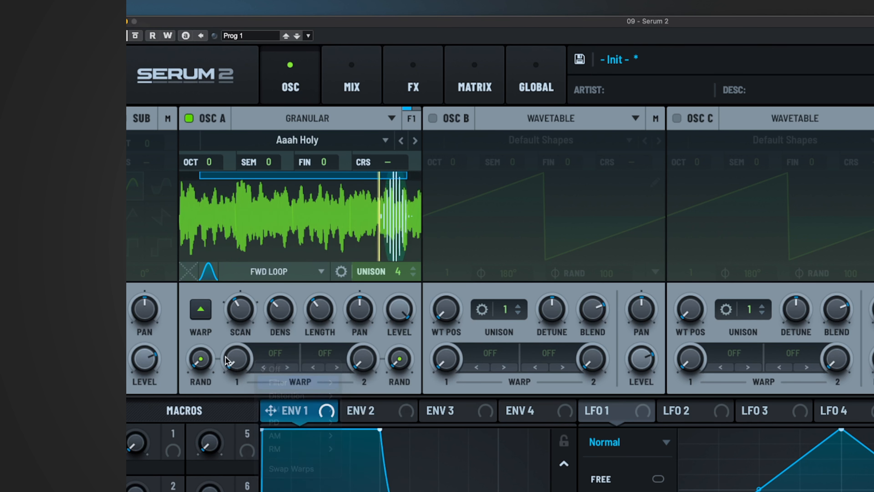
pyautogui.moveTo(236, 359); pyautogui.dragTo(310, 328)
# - Set Oscillator A's Warp 2 to the HPF filter and raise its amount
pyautogui.click(327, 354)
pyautogui.moveTo(371, 382)
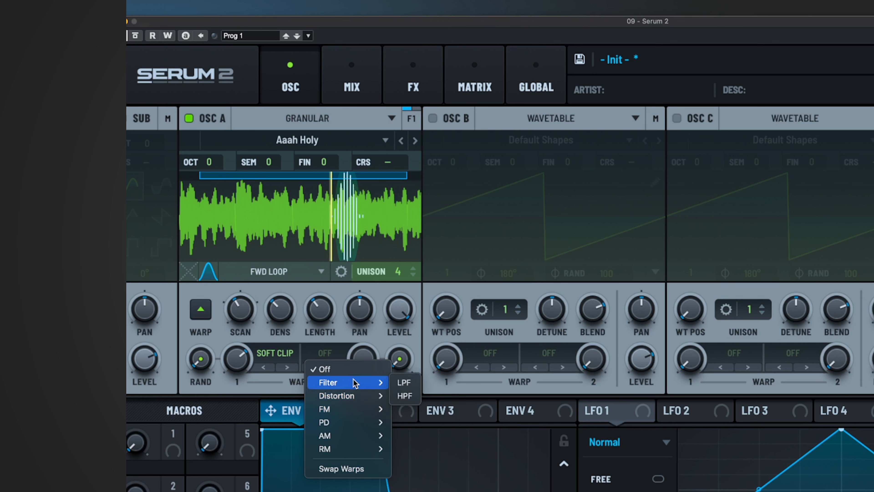
pyautogui.click(402, 396)
pyautogui.moveTo(362, 358); pyautogui.dragTo(383, 300)
# - Switch Oscillator A to the Spectral oscillator type and open its spectral filter editor
pyautogui.click(298, 117)
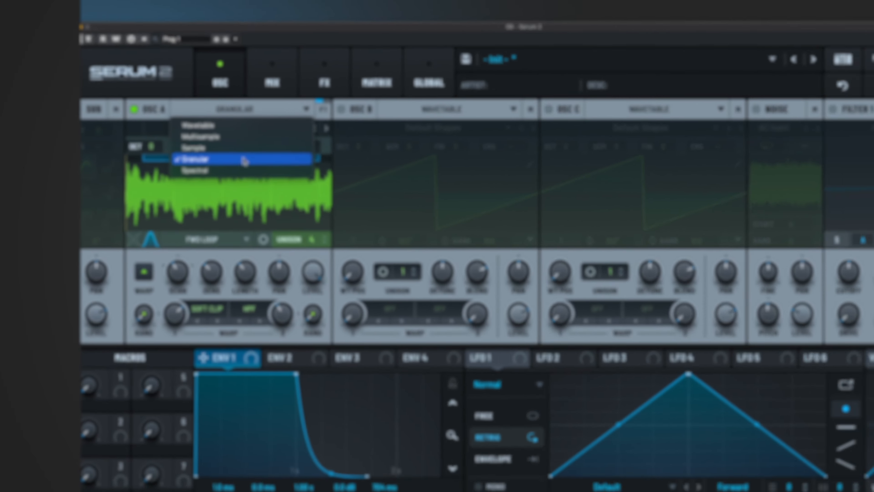
pyautogui.click(301, 190)
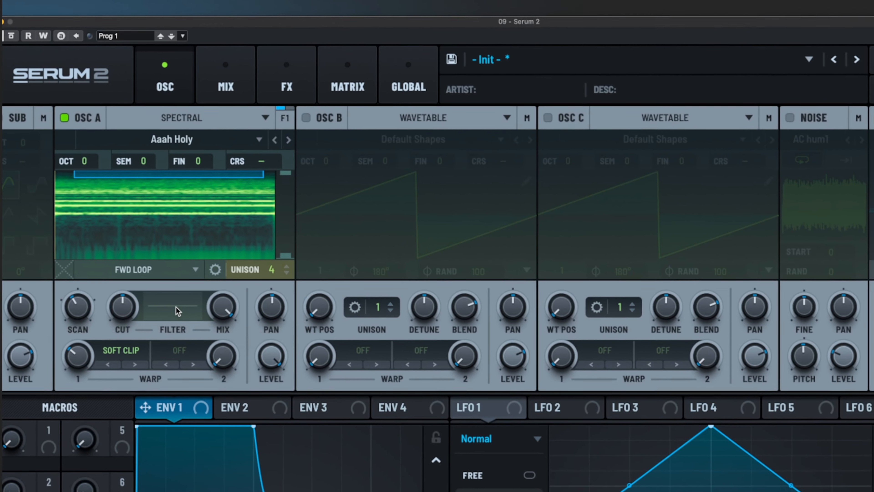
pyautogui.click(177, 311)
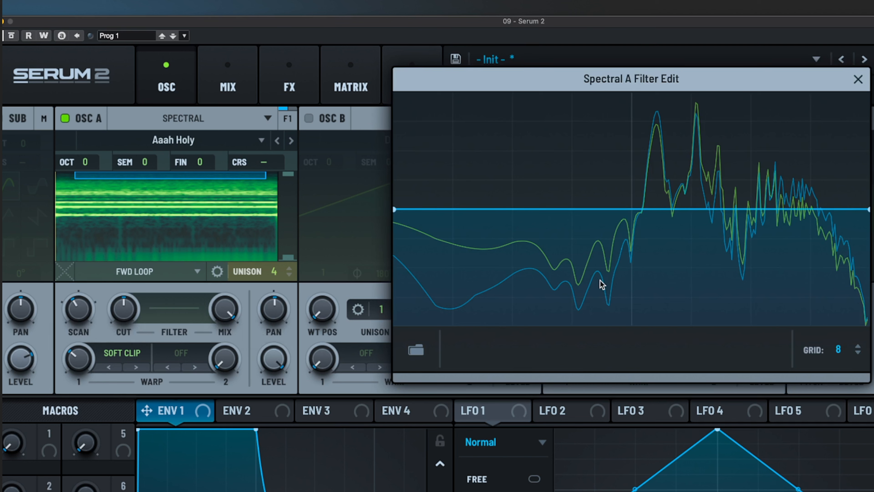
# - Draw a jagged spectral filter curve with eight added points forming dips and peaks, and close the filter editor
pyautogui.doubleClick(590, 268)
pyautogui.doubleClick(690, 170)
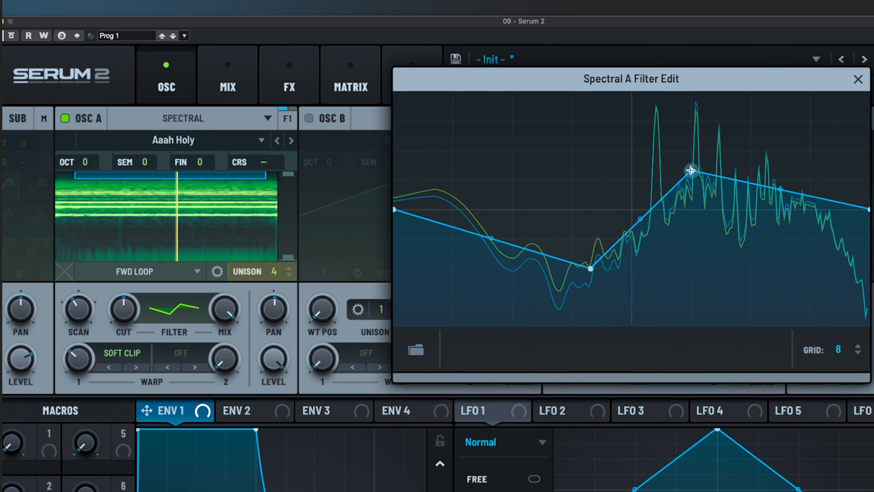
pyautogui.doubleClick(492, 277)
pyautogui.doubleClick(770, 261)
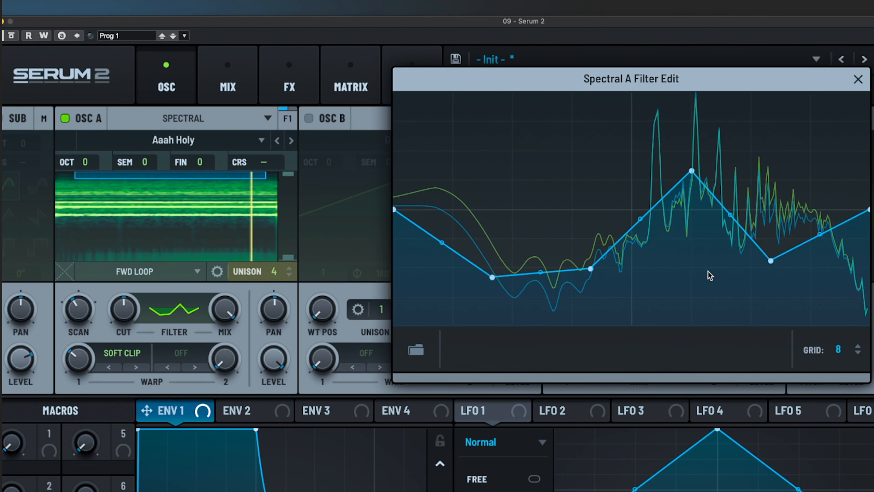
pyautogui.moveTo(691, 171); pyautogui.dragTo(602, 189)
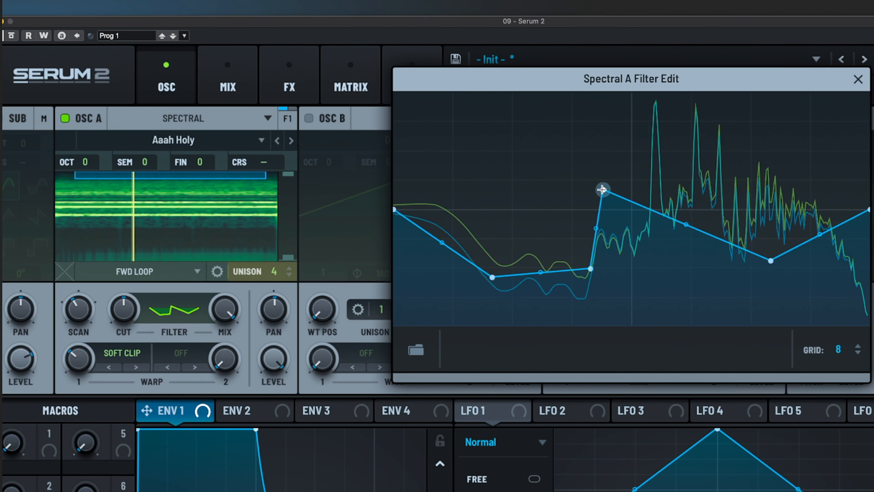
pyautogui.doubleClick(719, 174)
pyautogui.doubleClick(693, 278)
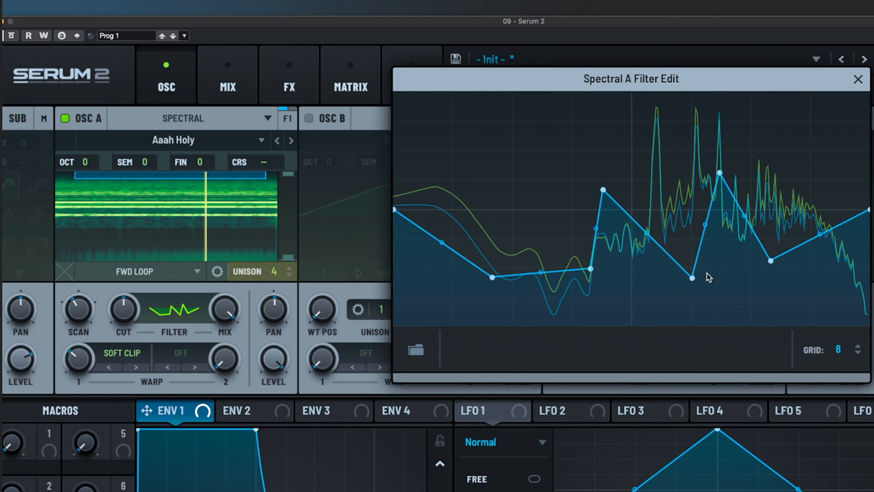
pyautogui.doubleClick(830, 158)
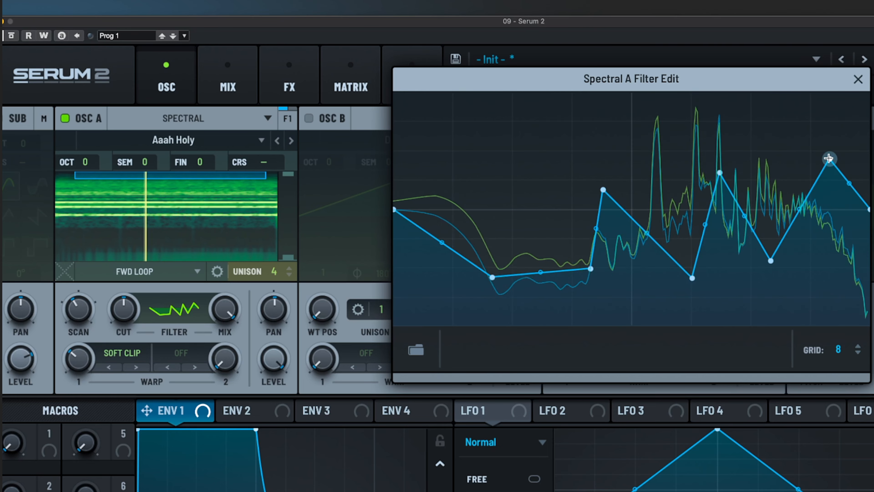
pyautogui.doubleClick(523, 129)
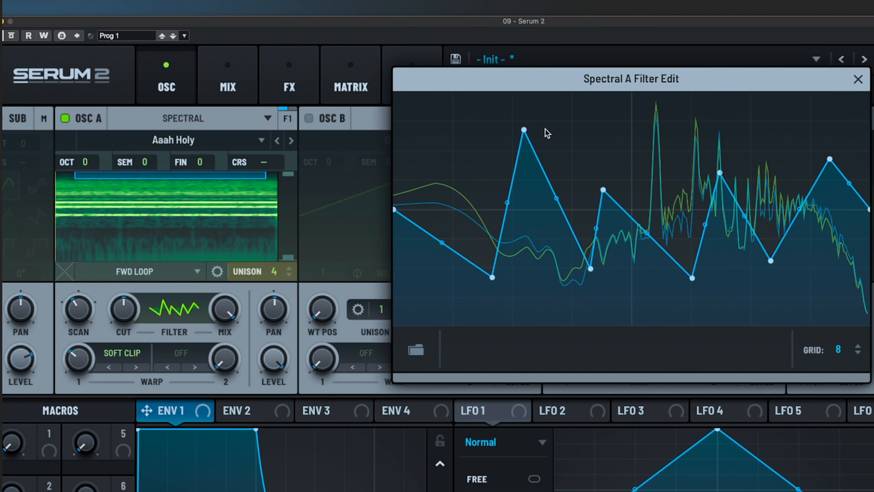
pyautogui.click(859, 79)
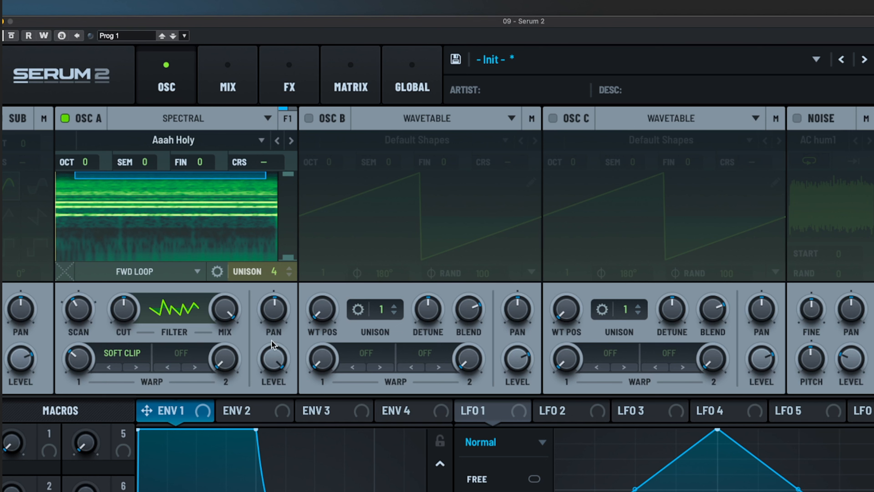
# - Reset Oscillator A's unison to 1 voice
pyautogui.doubleClick(248, 273)
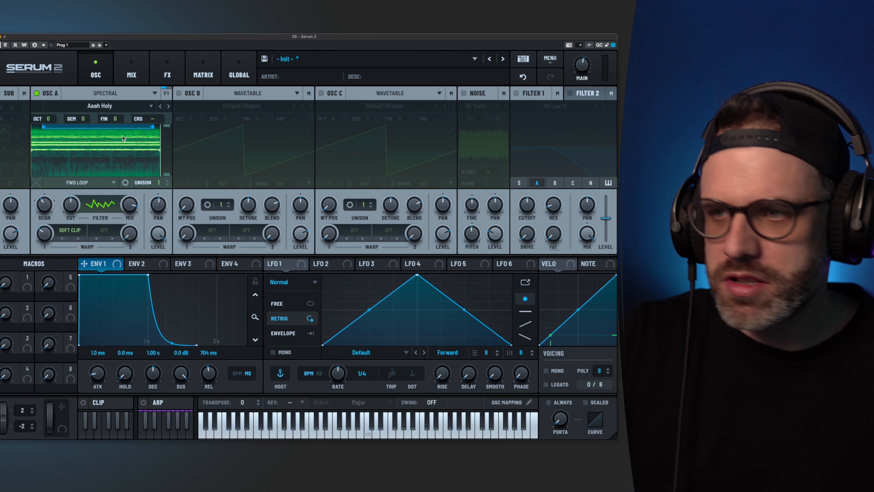
# - Review Oscillator A's spectral filter editor, loop modes and unison settings without changing any
pyautogui.click(100, 208)
pyautogui.click(100, 207)
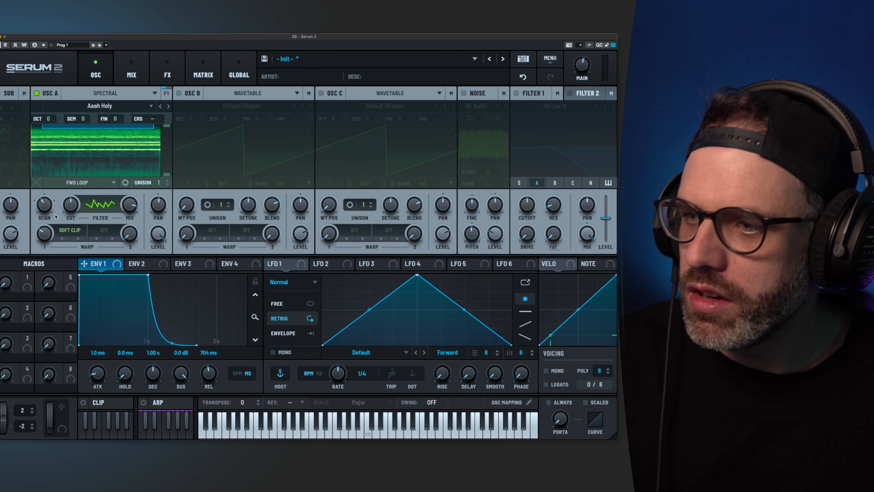
pyautogui.click(111, 184)
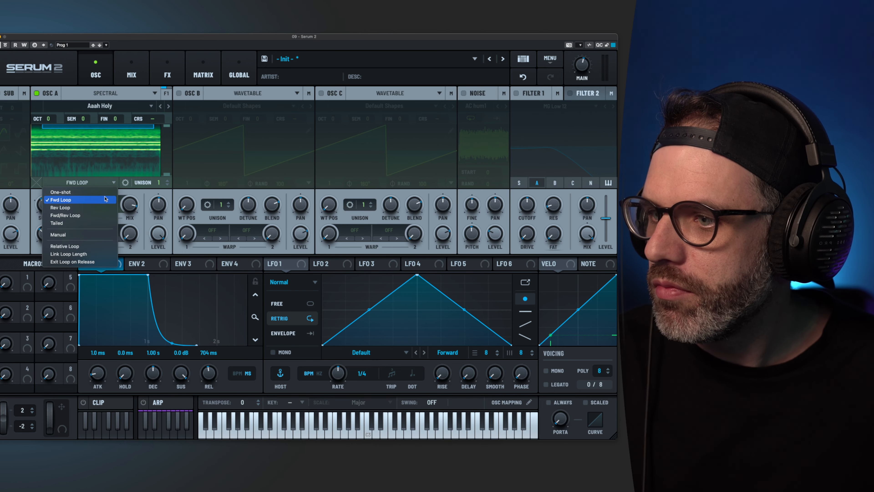
pyautogui.click(157, 185)
pyautogui.click(124, 183)
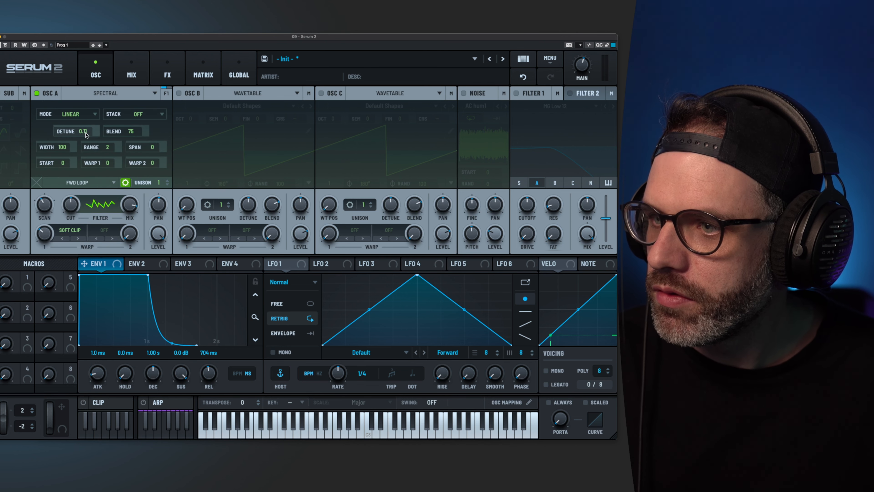
pyautogui.click(124, 182)
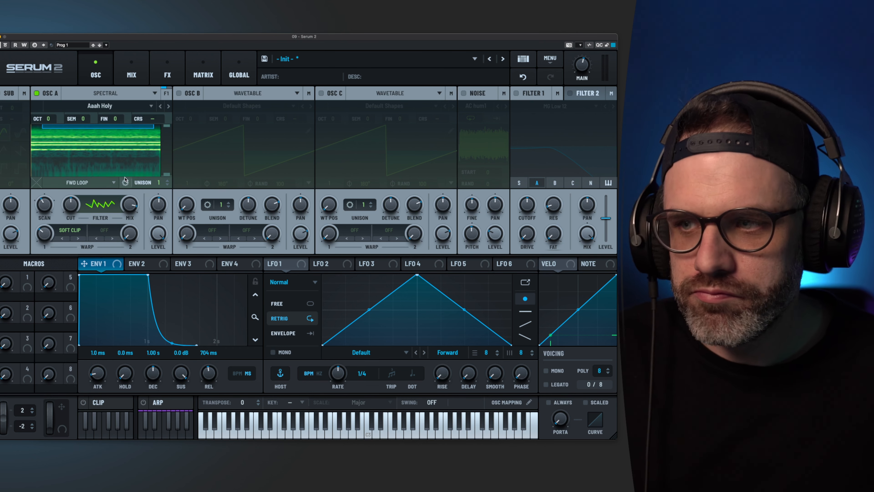
# - Look over Oscillator A's spectral sample sources and switch the oscillator back to the Wavetable type
pyautogui.click(138, 108)
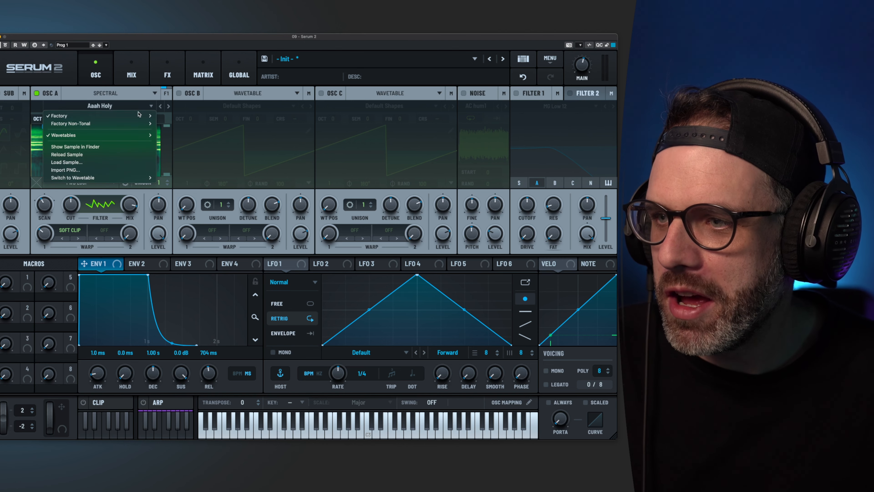
pyautogui.click(197, 140)
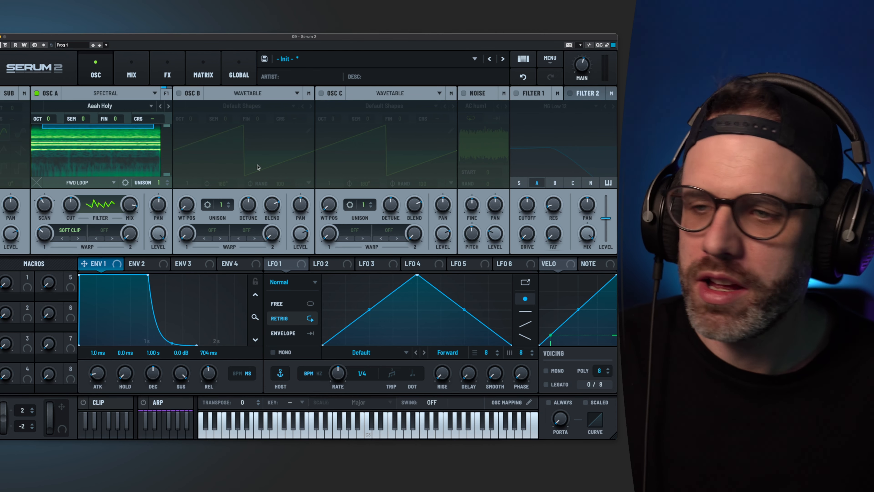
pyautogui.click(153, 94)
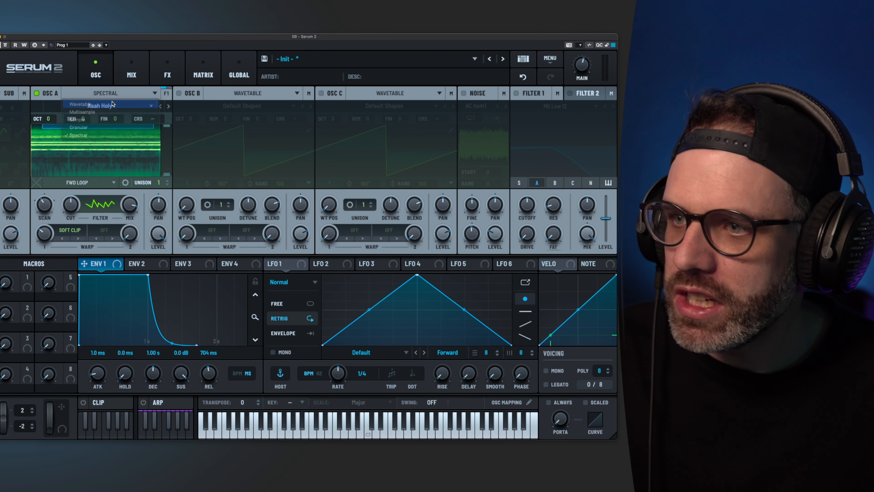
pyautogui.click(112, 104)
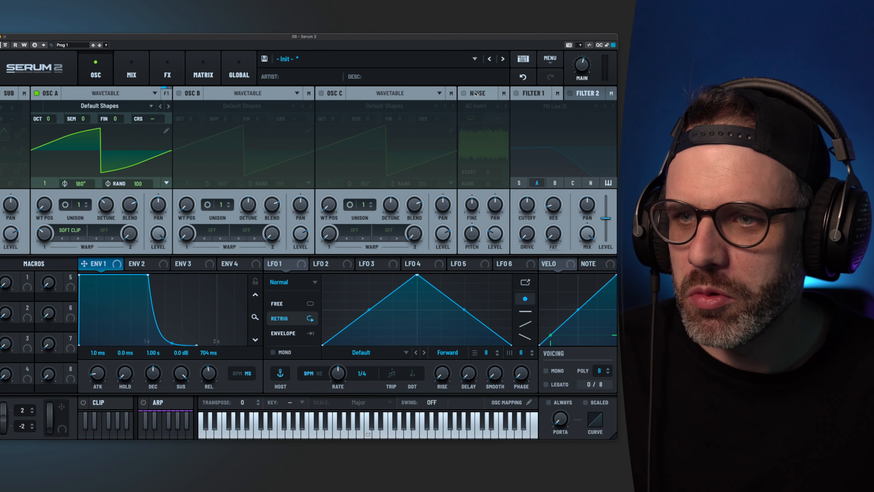
# - Enable the Noise oscillator and look over its sample categories without choosing another sample
pyautogui.click(466, 93)
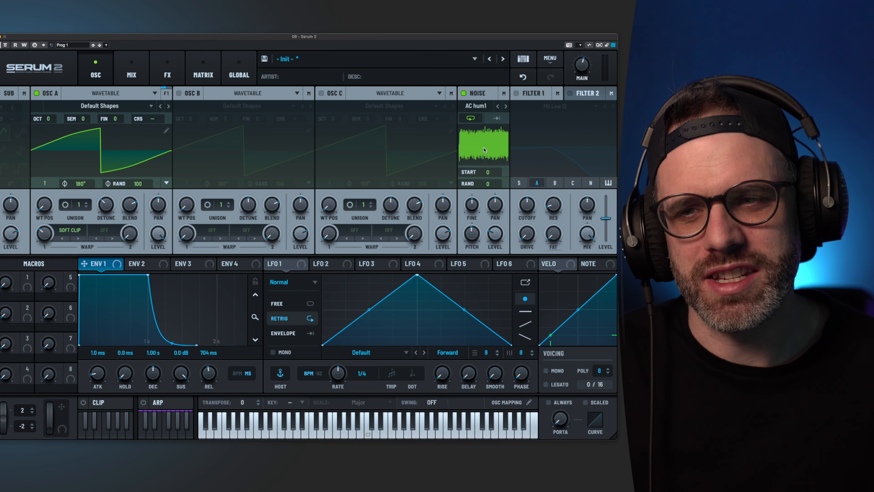
pyautogui.click(478, 106)
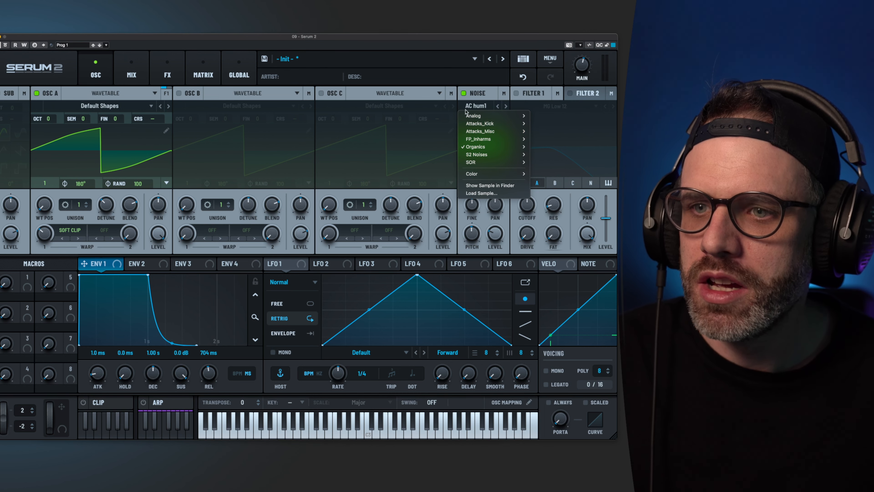
pyautogui.click(456, 79)
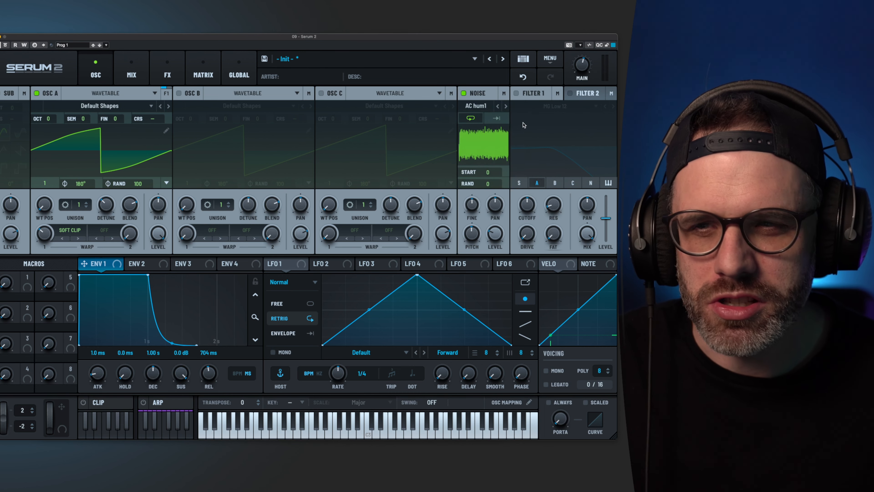
# - Enable Filter 1 and browse its Misc and S2 Filters types, keeping MG Low 12
pyautogui.click(516, 93)
pyautogui.click(533, 106)
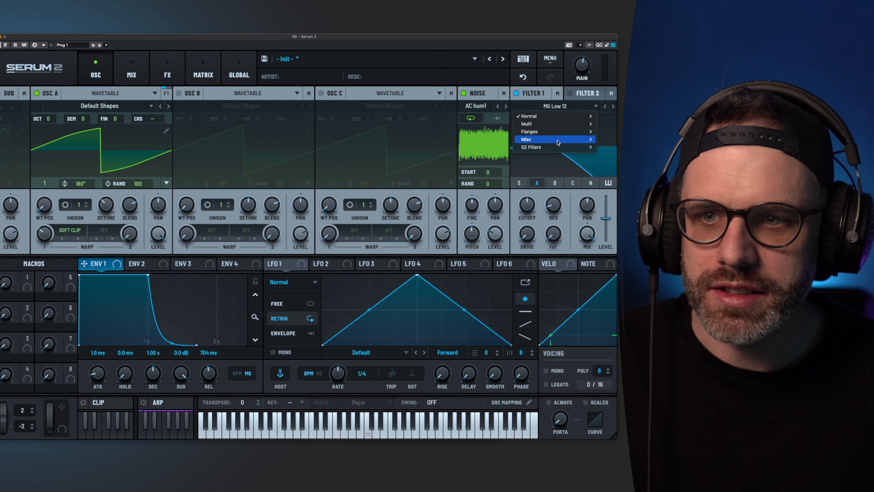
pyautogui.moveTo(558, 143)
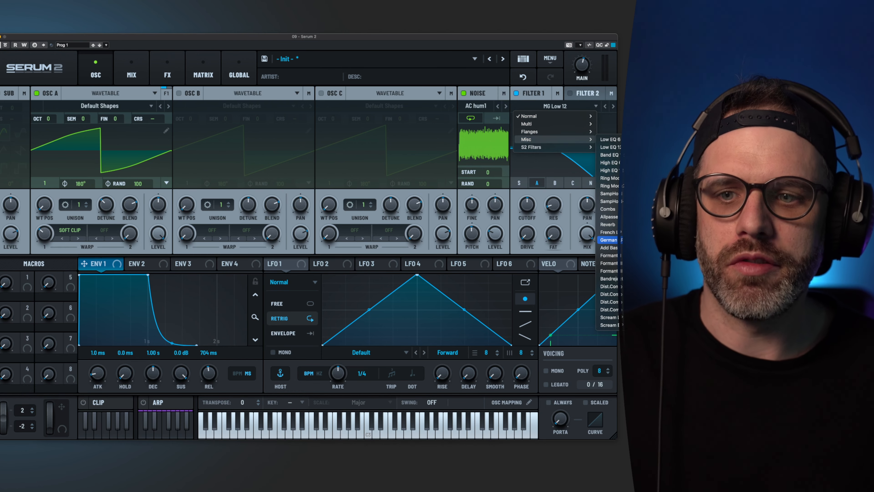
pyautogui.moveTo(592, 148)
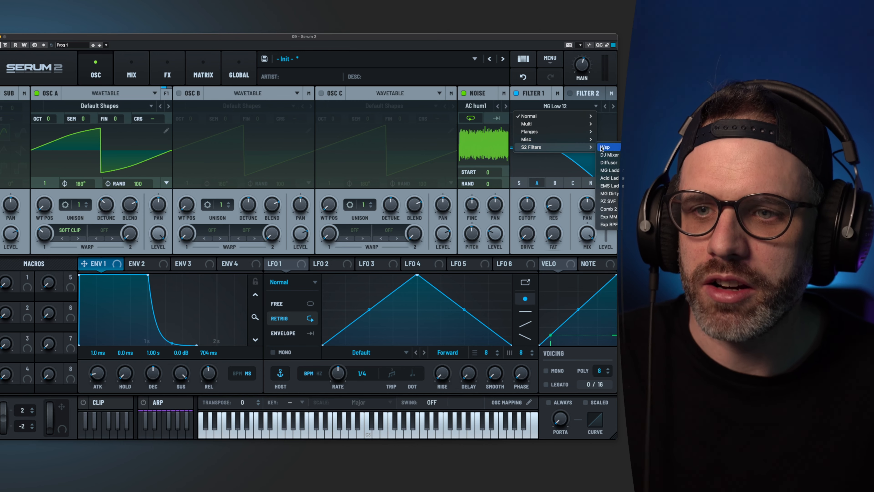
pyautogui.click(578, 165)
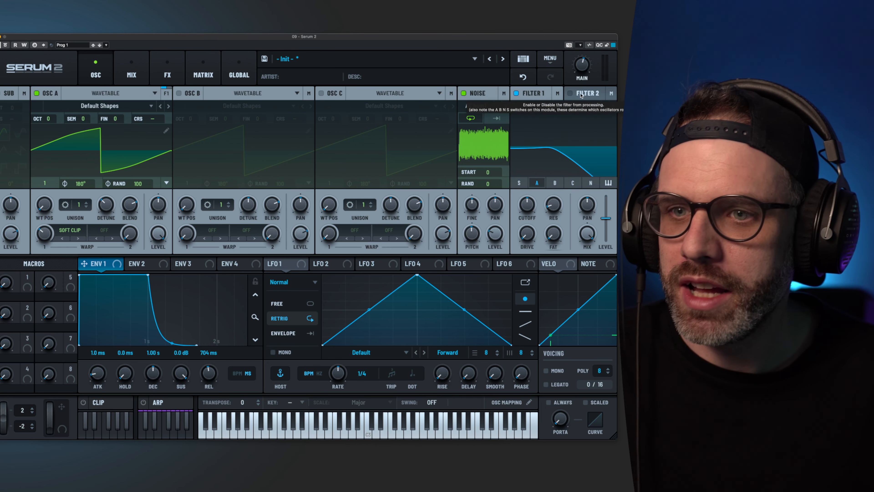
# - Blend Oscillator A's routing between Filter 1 and Filter 2, and review the channel routing in the mixer
pyautogui.click(166, 93)
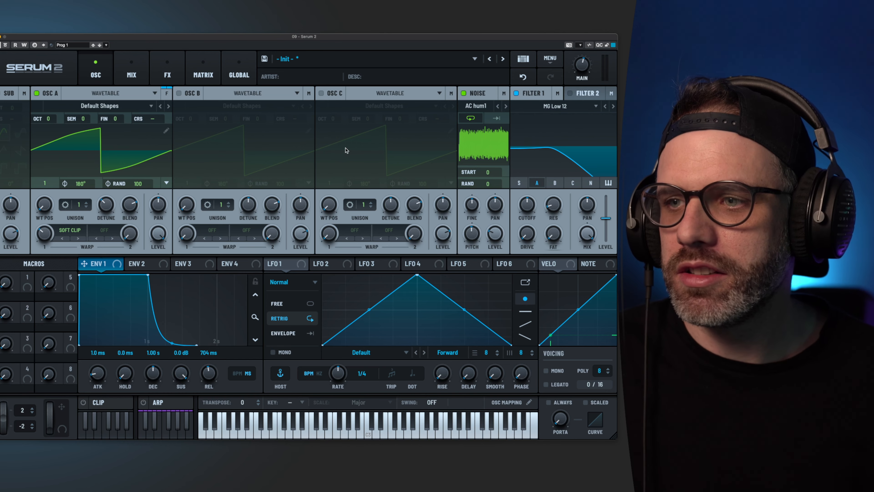
pyautogui.click(132, 71)
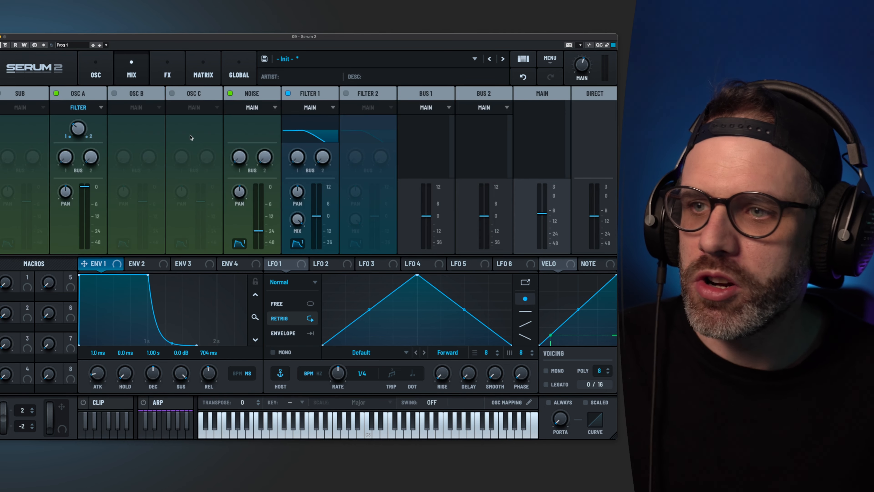
pyautogui.click(113, 67)
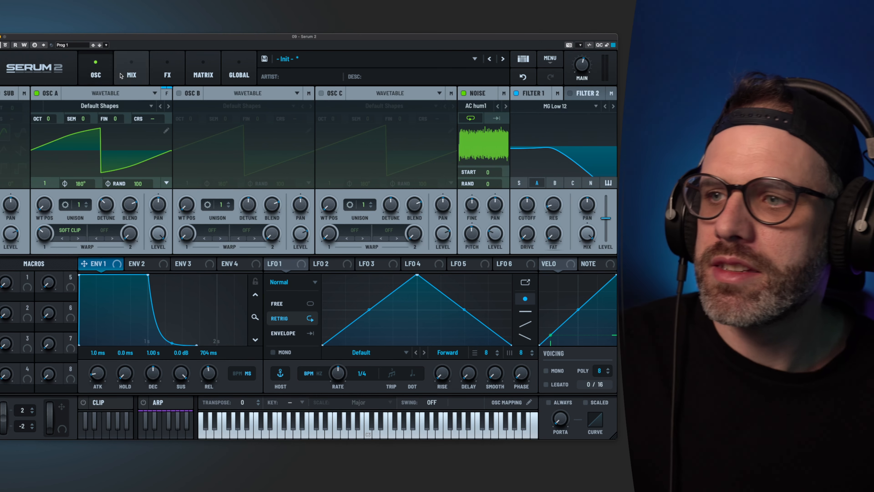
pyautogui.click(121, 73)
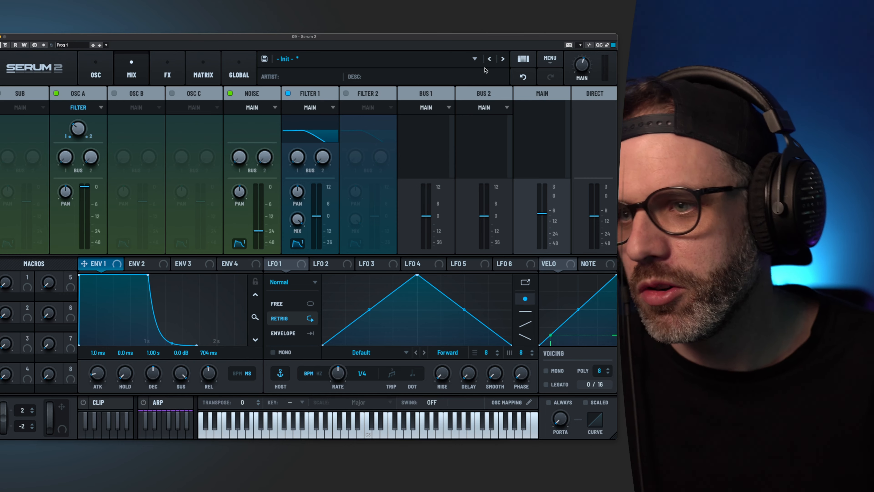
# - Look over the Main, Bus 1 and Bus 2 effects racks and load the Basic 303 Chain preset on Main
pyautogui.click(169, 71)
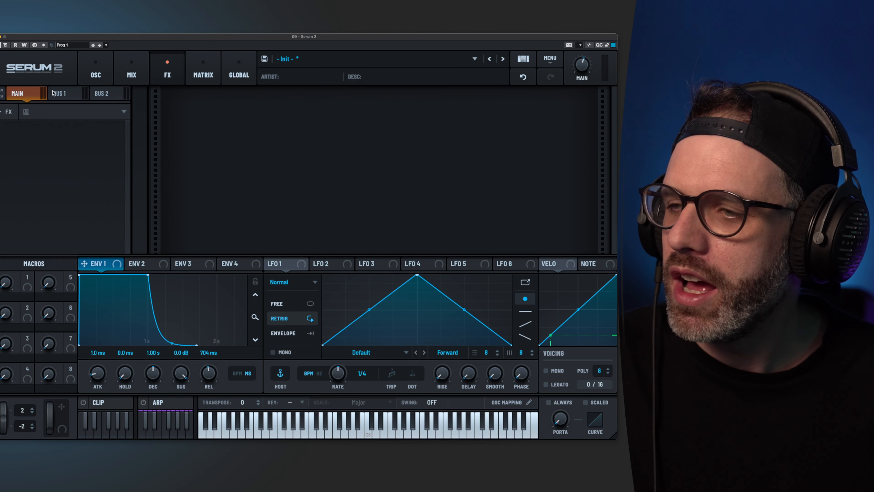
pyautogui.click(54, 94)
pyautogui.click(102, 100)
pyautogui.click(60, 97)
pyautogui.click(29, 95)
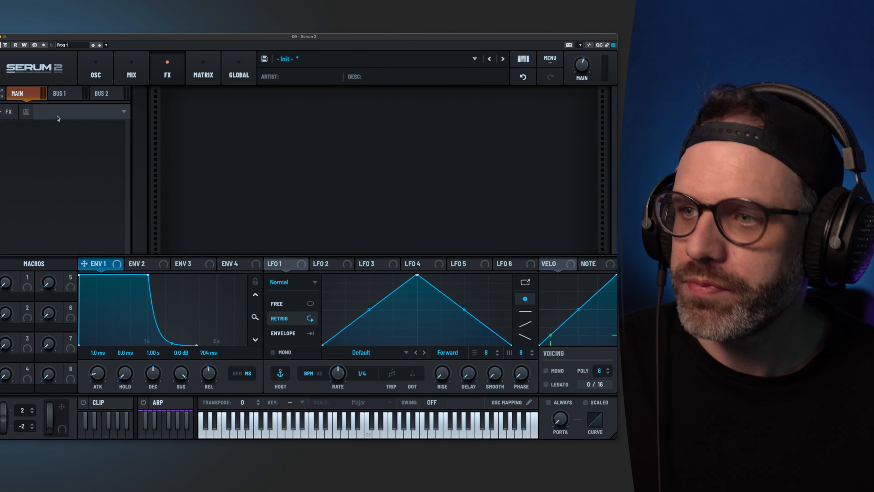
pyautogui.click(57, 118)
pyautogui.moveTo(86, 117)
pyautogui.click(151, 116)
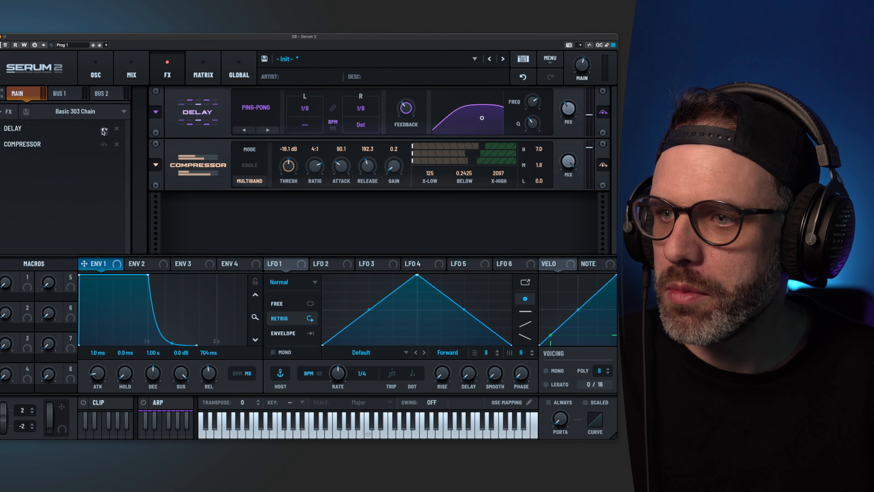
# - Load the factory Bass Tamer effects chain on Bus 1
pyautogui.click(66, 98)
pyautogui.click(87, 110)
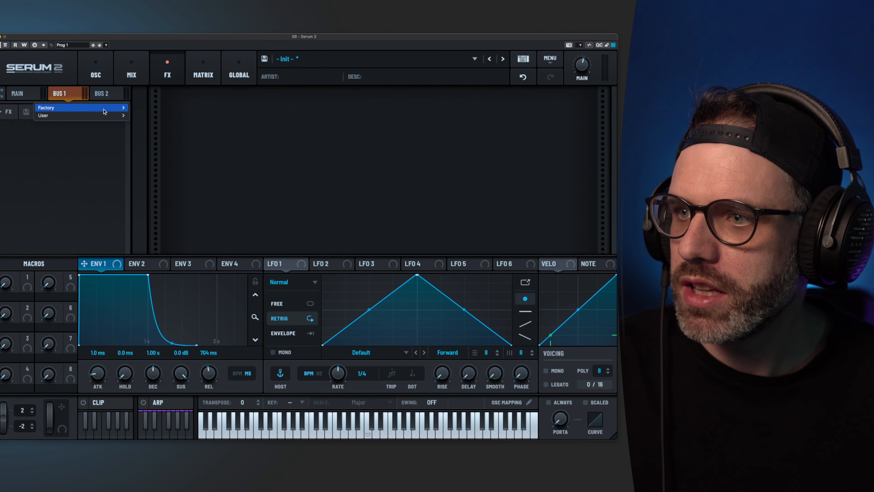
pyautogui.moveTo(104, 111)
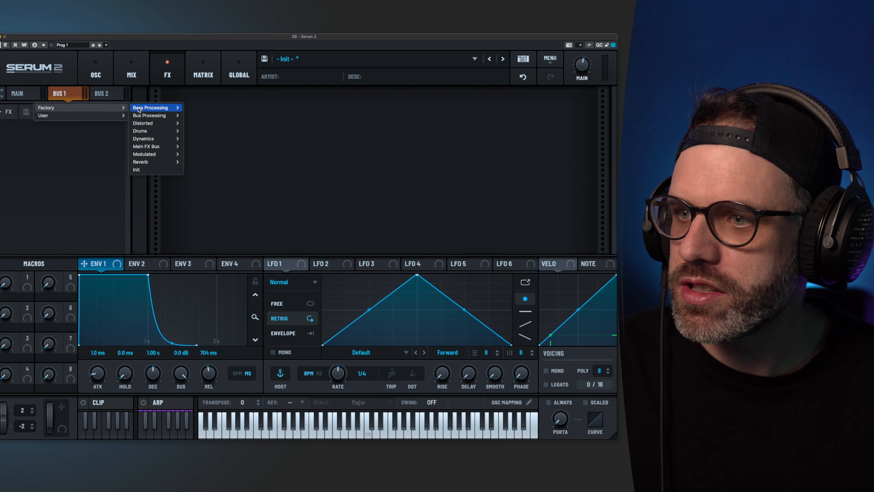
pyautogui.click(213, 119)
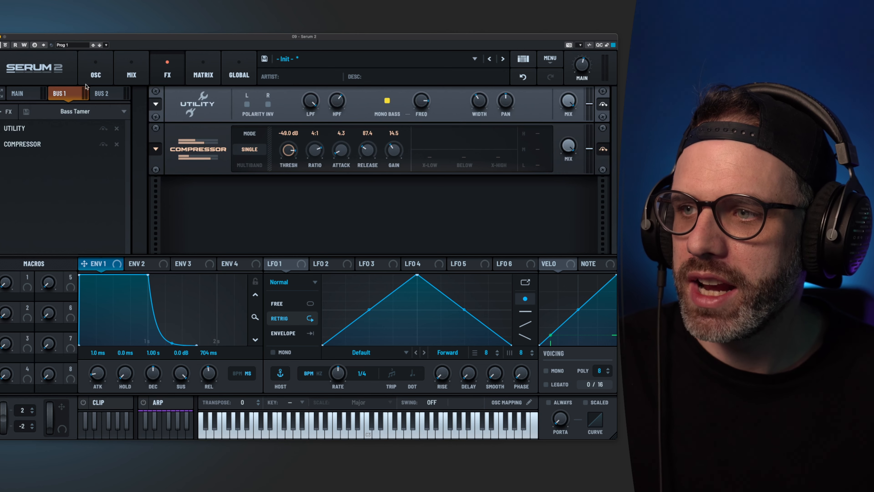
# - Raise Oscillator A's Bus 1 send and set its filter balance fully to Filter 1
pyautogui.click(95, 72)
pyautogui.click(166, 95)
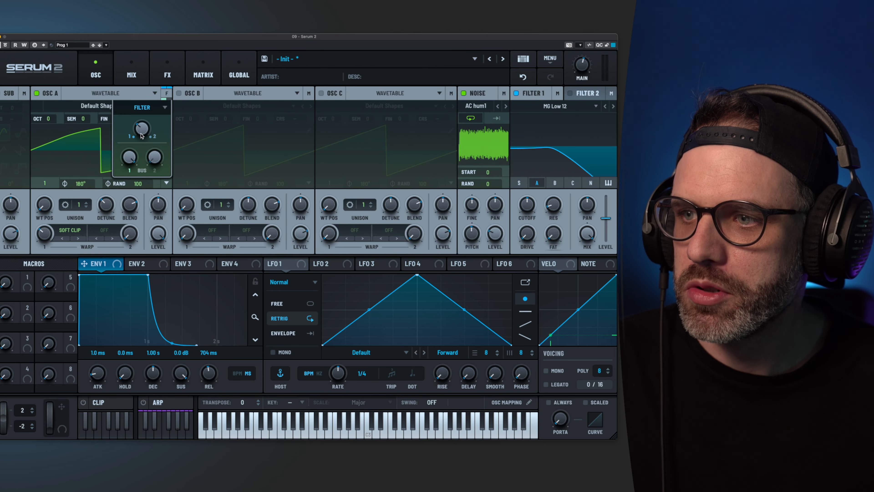
pyautogui.moveTo(140, 133); pyautogui.dragTo(139, 206)
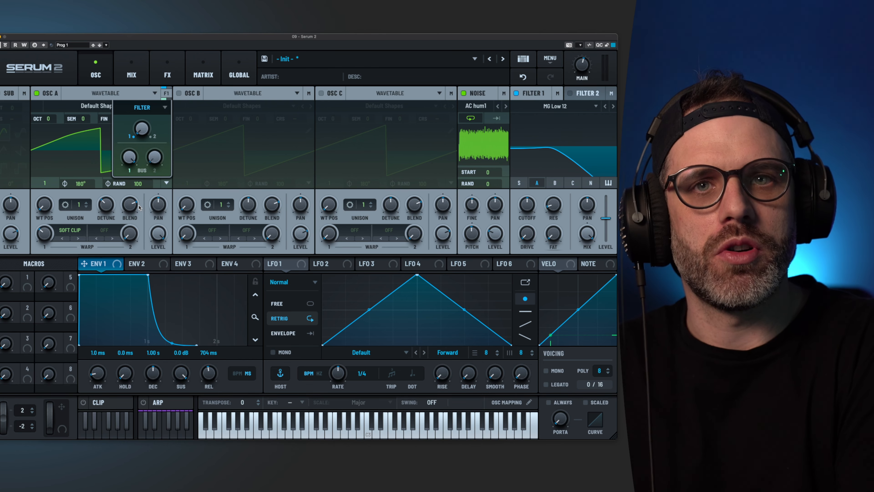
# - Examine the output routing options of Bus 2 and Bus 1 in the mixer
pyautogui.click(167, 73)
pyautogui.click(127, 76)
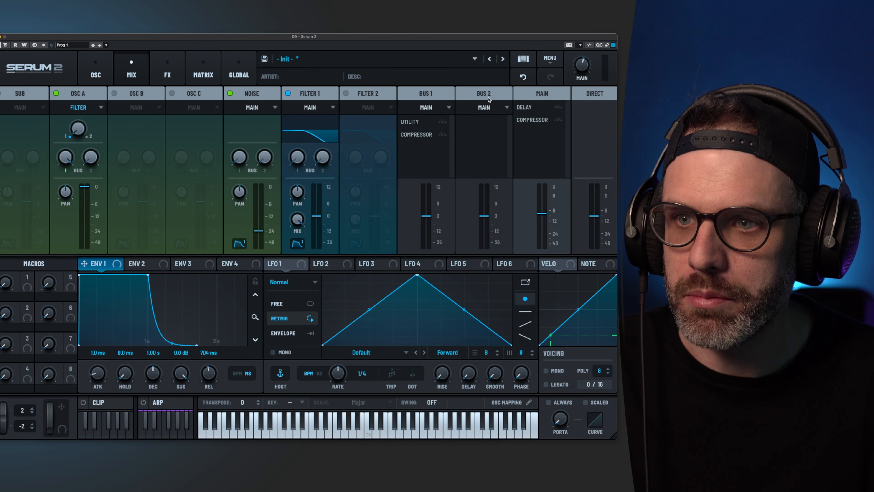
pyautogui.click(486, 107)
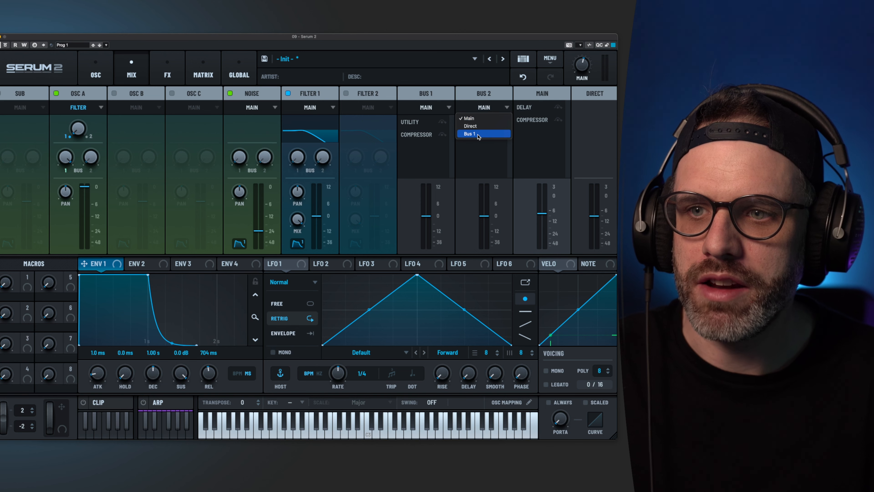
pyautogui.click(483, 98)
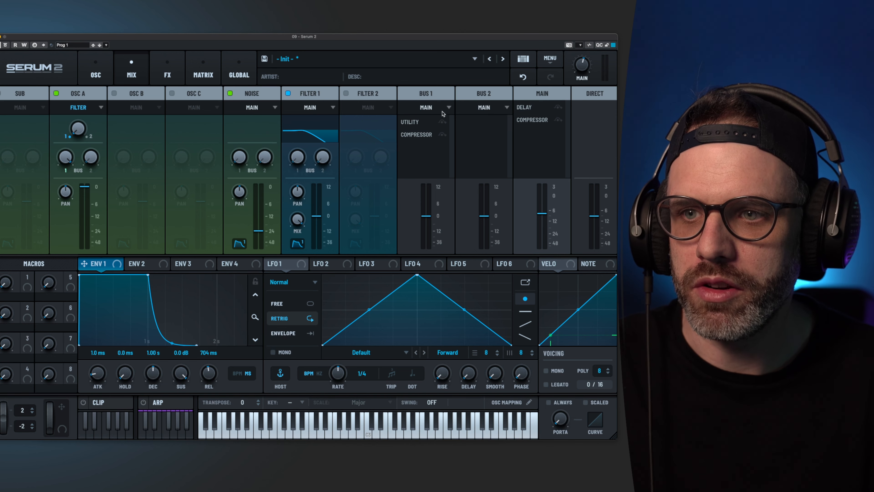
pyautogui.click(427, 108)
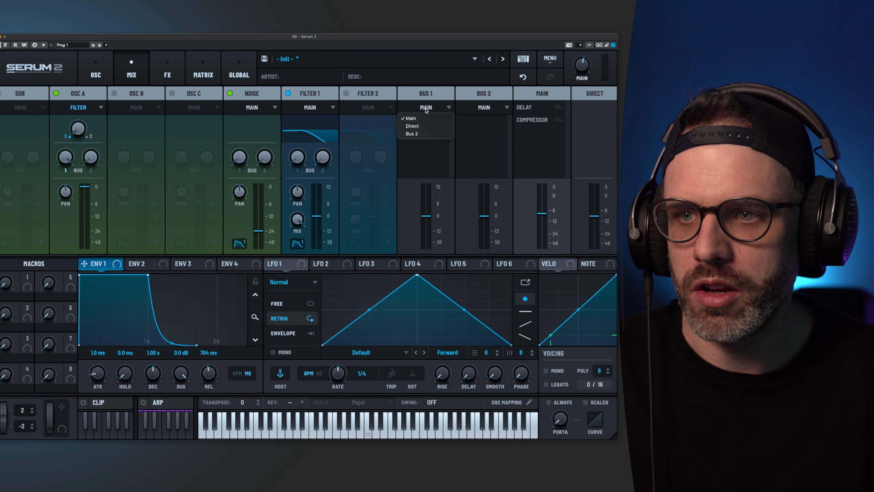
pyautogui.click(488, 168)
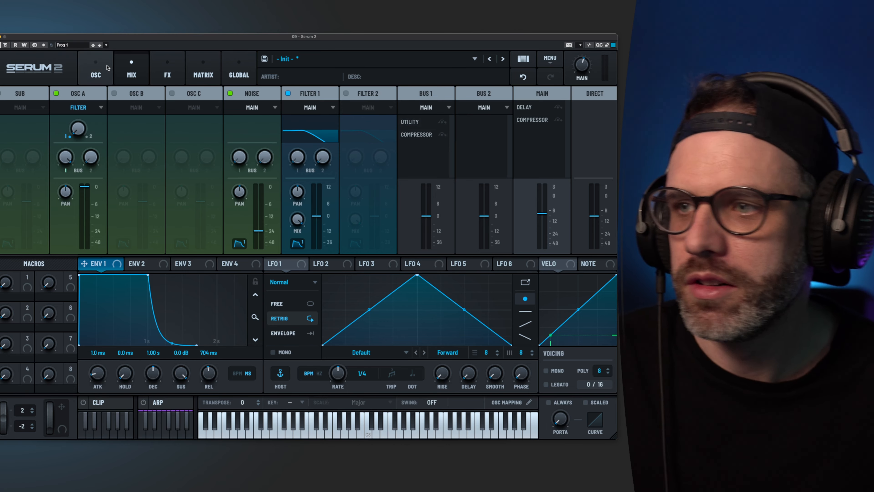
# - Set Envelope 1's decay to 1/8 in BPM time mode and return the envelope to milliseconds
pyautogui.click(106, 68)
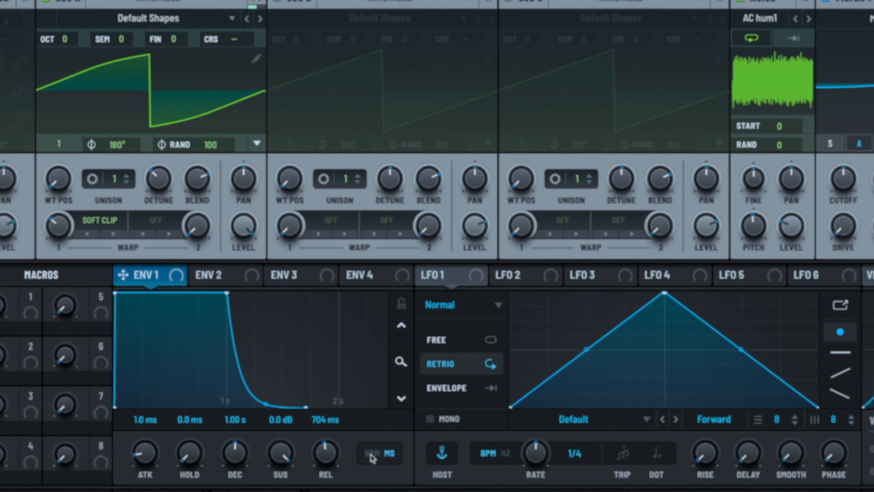
pyautogui.click(237, 373)
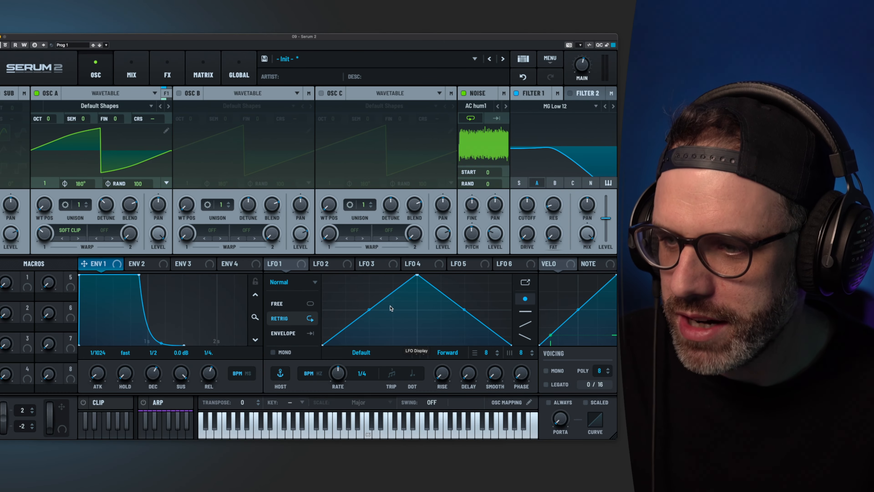
pyautogui.moveTo(155, 355); pyautogui.dragTo(157, 369)
pyautogui.moveTo(156, 374); pyautogui.dragTo(161, 393)
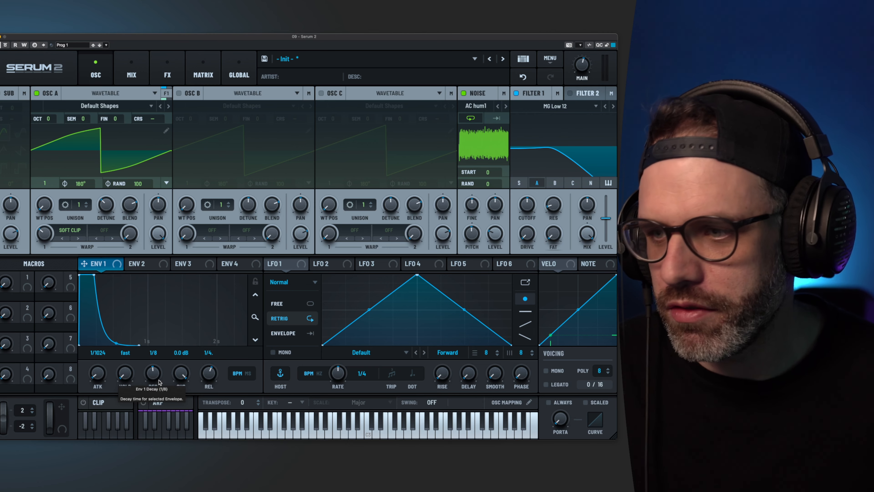
pyautogui.click(248, 374)
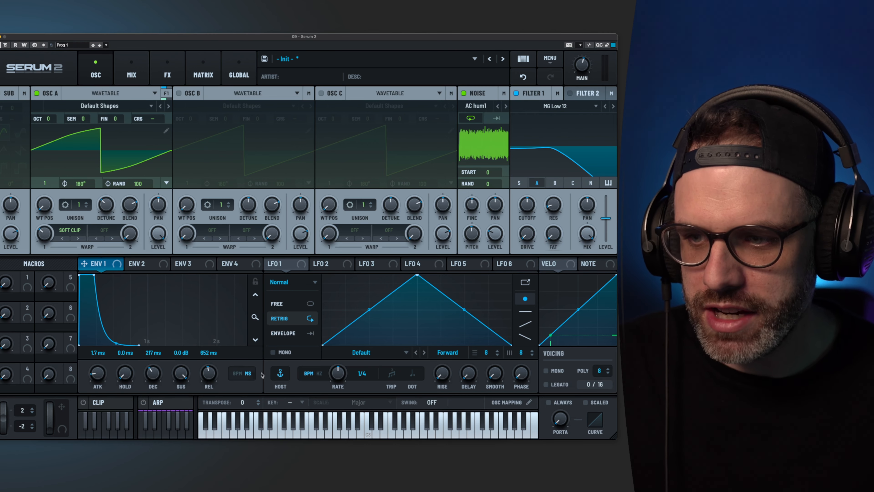
# - Set LFO 1 to Path mode and draw a closed four-point path in its display
pyautogui.click(290, 285)
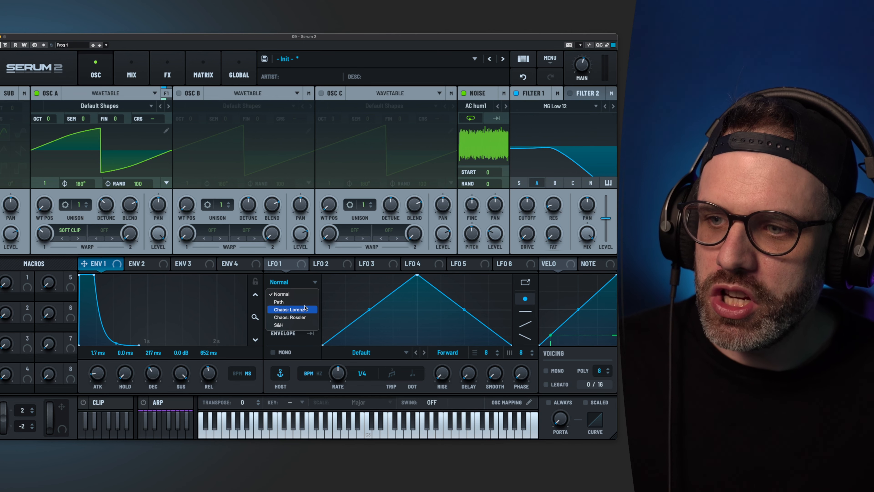
pyautogui.click(279, 302)
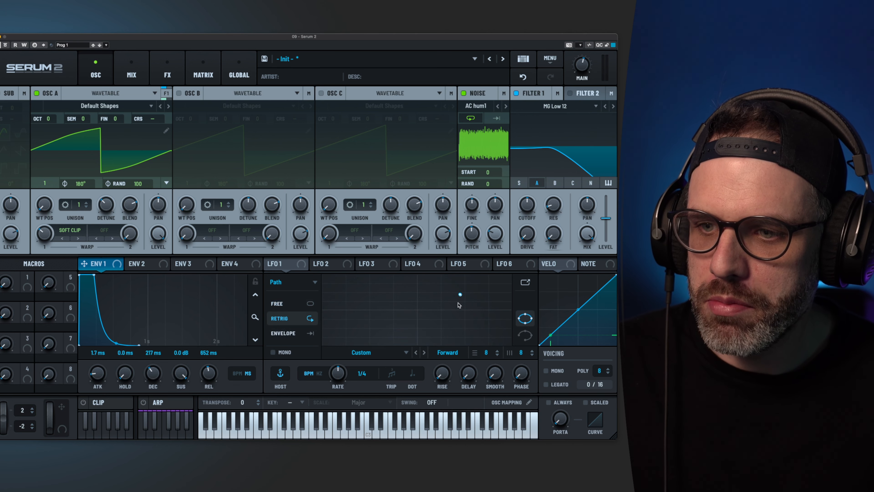
pyautogui.click(491, 327)
pyautogui.click(385, 332)
pyautogui.click(378, 295)
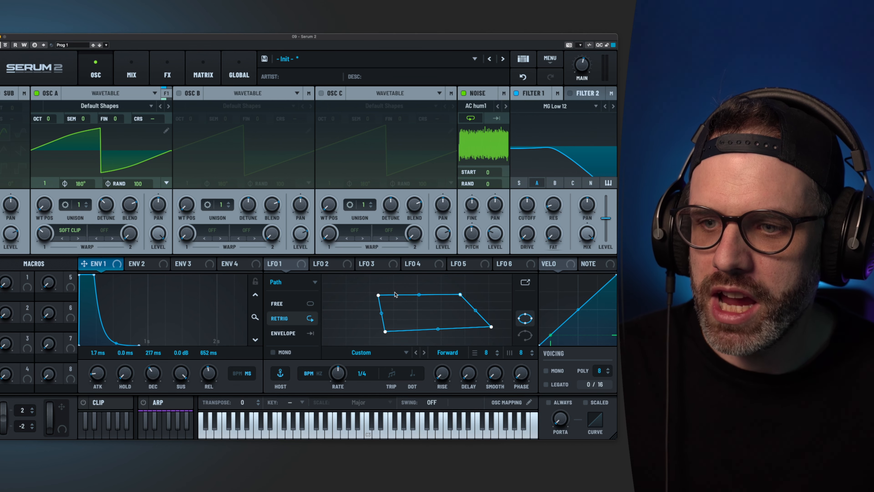
# - Add two more points to LFO 1's closed path and switch the LFO to Chaos: Lorenz mode
pyautogui.click(444, 280)
pyautogui.click(417, 336)
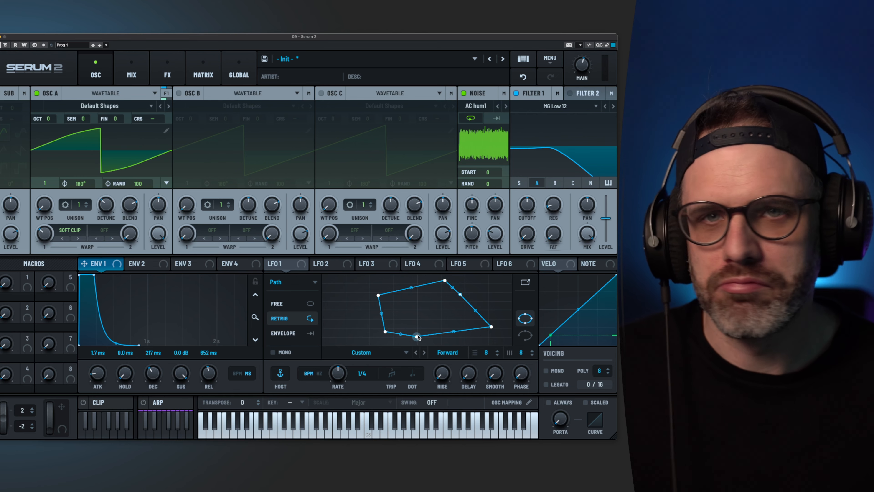
pyautogui.click(293, 282)
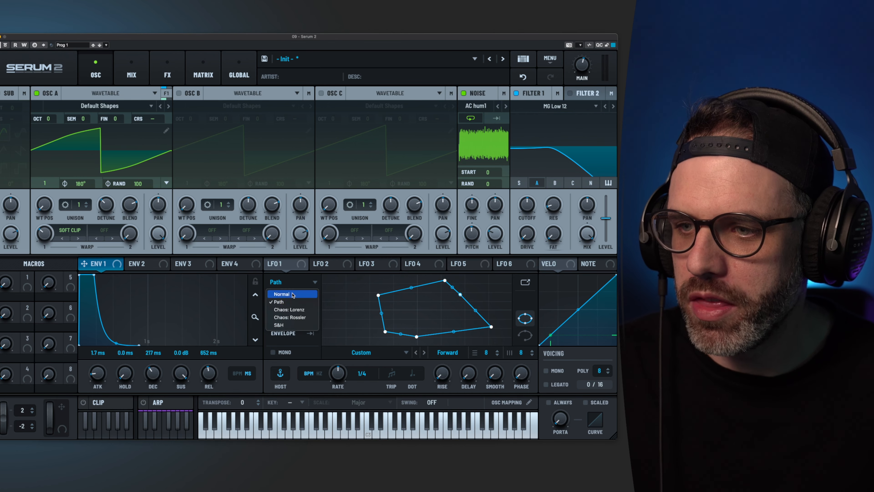
pyautogui.click(291, 309)
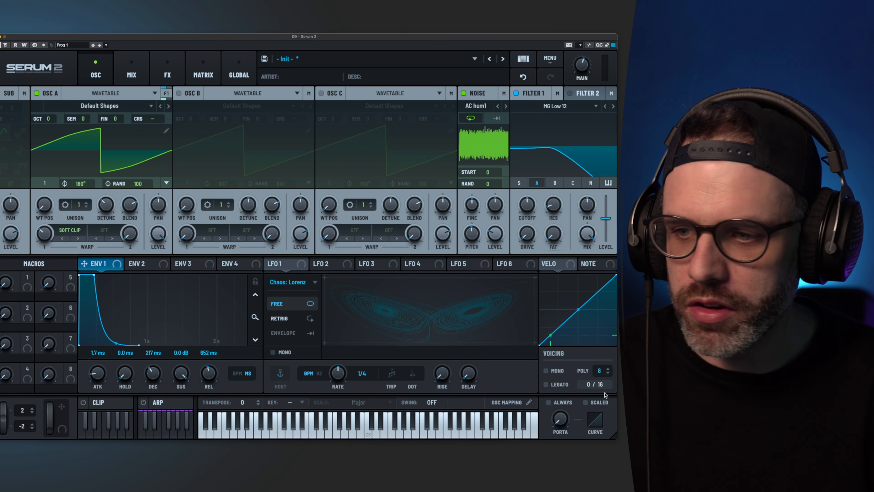
# - Show the arpeggiator settings and switch off the Noise oscillator
pyautogui.click(158, 403)
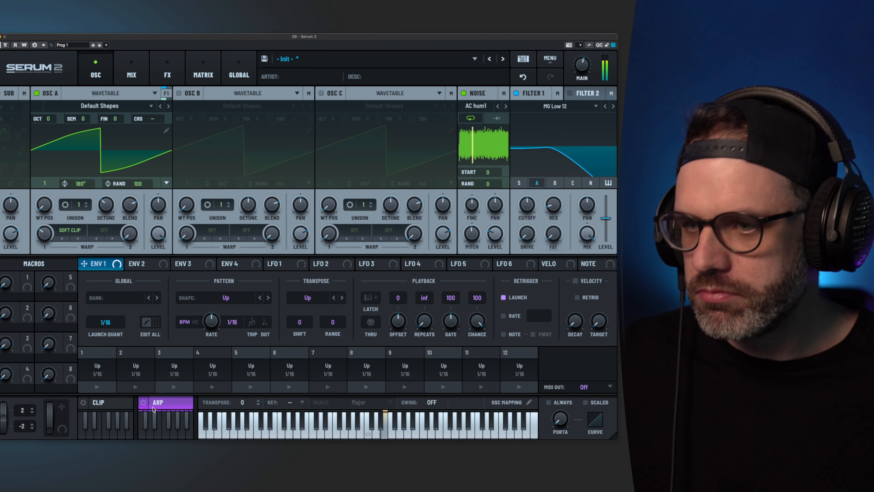
pyautogui.click(463, 93)
pyautogui.moveTo(581, 79)
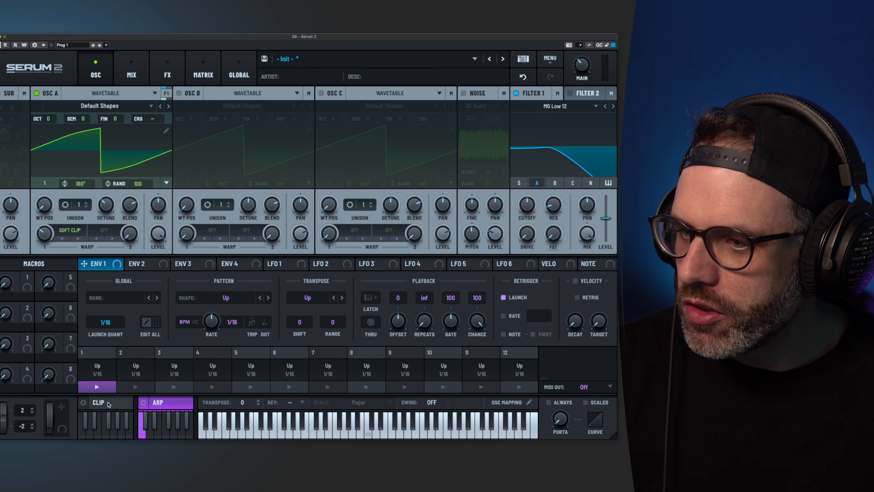
# - View the clip sequencer's piano roll, close it and bring up LFO 2's display
pyautogui.click(99, 403)
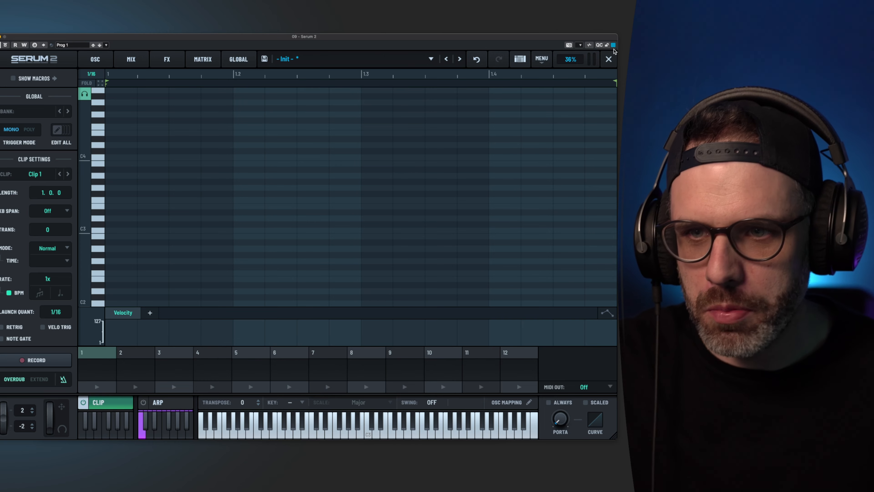
pyautogui.click(608, 59)
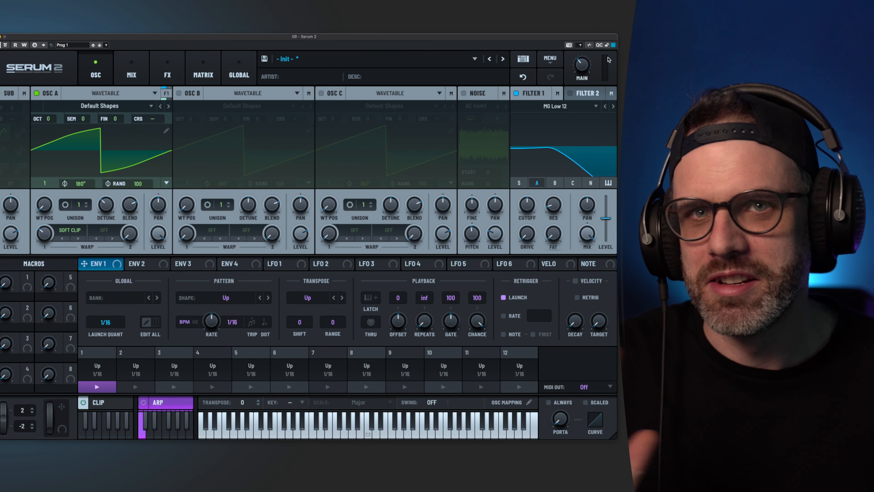
pyautogui.click(323, 268)
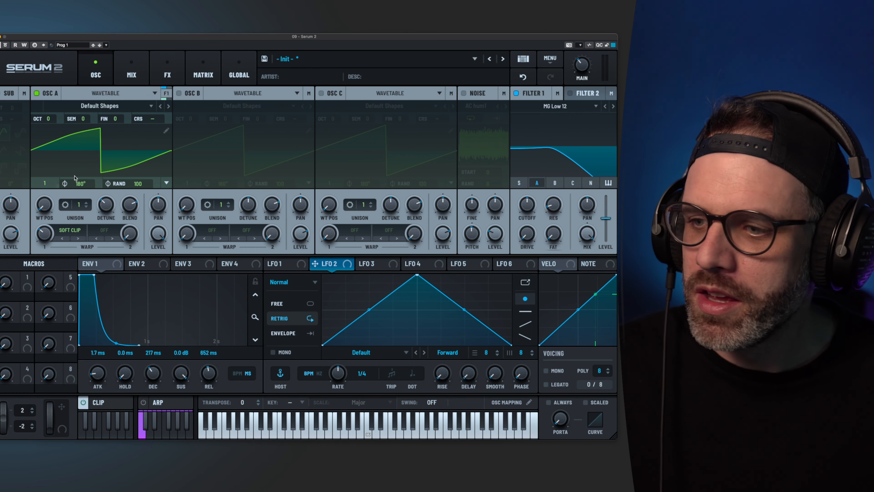
# - Add a Convolve effect to the main effects bus after the compressor
pyautogui.click(131, 74)
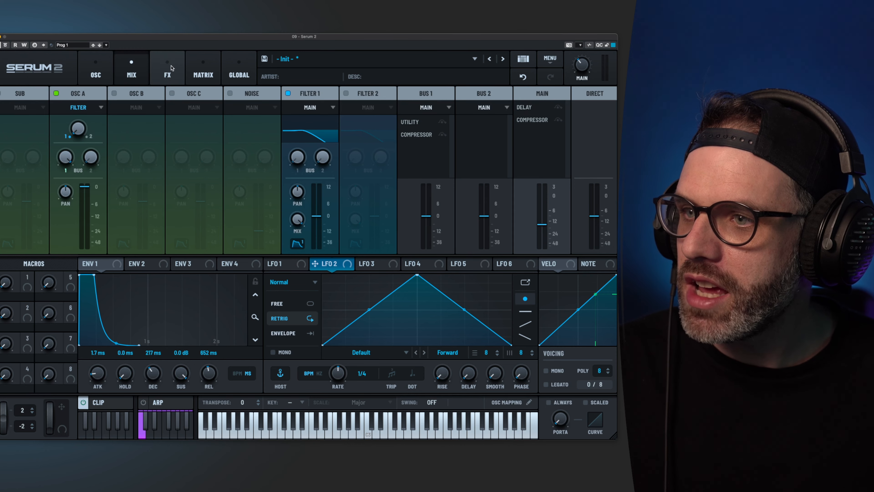
pyautogui.click(169, 72)
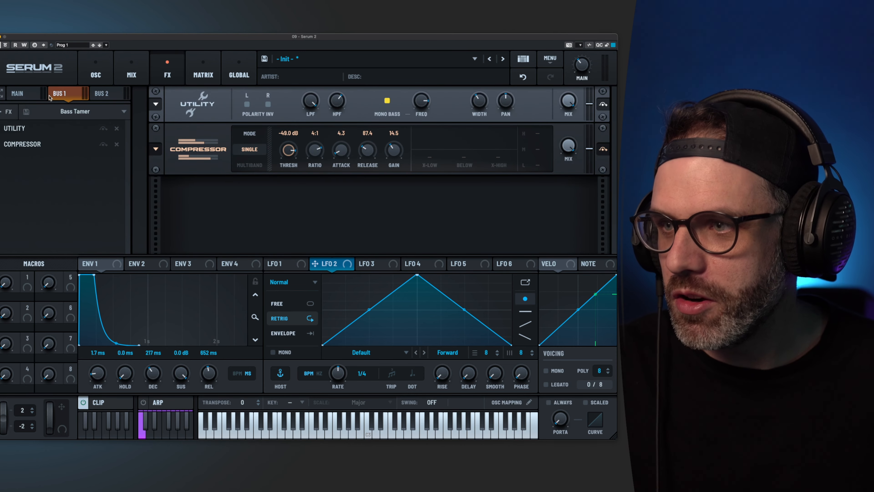
pyautogui.click(17, 93)
pyautogui.click(3, 114)
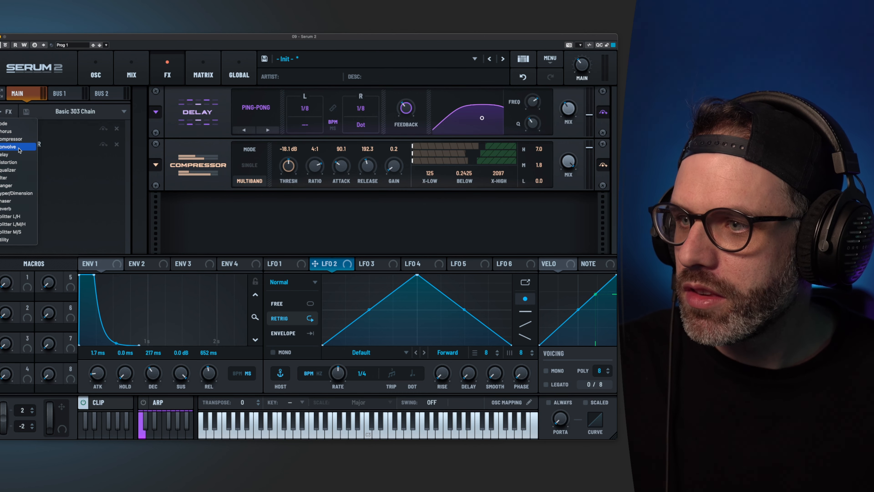
pyautogui.click(8, 147)
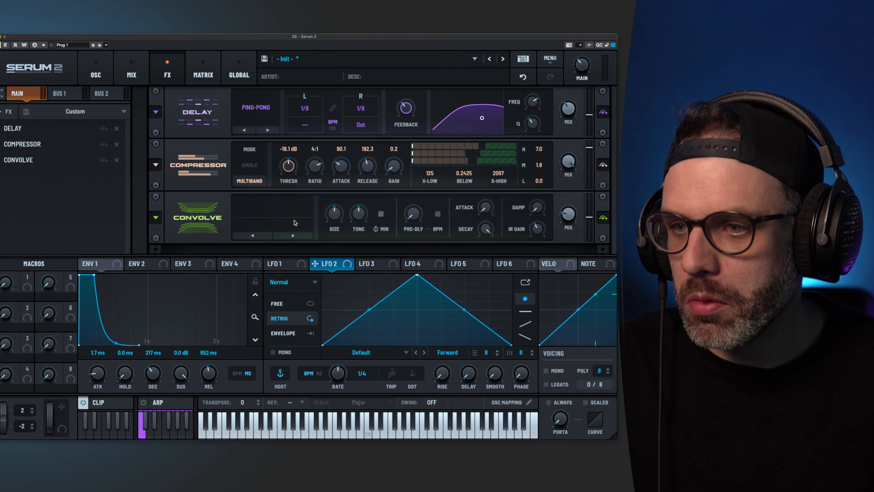
# - Load the factory impulse response Digital Hall 1 from the Long category into the Convolve effect
pyautogui.click(299, 237)
pyautogui.click(293, 217)
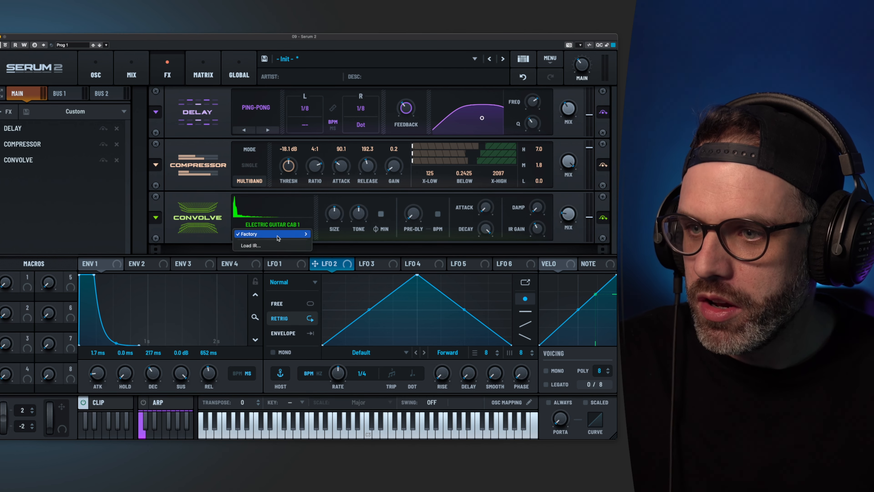
pyautogui.moveTo(292, 236)
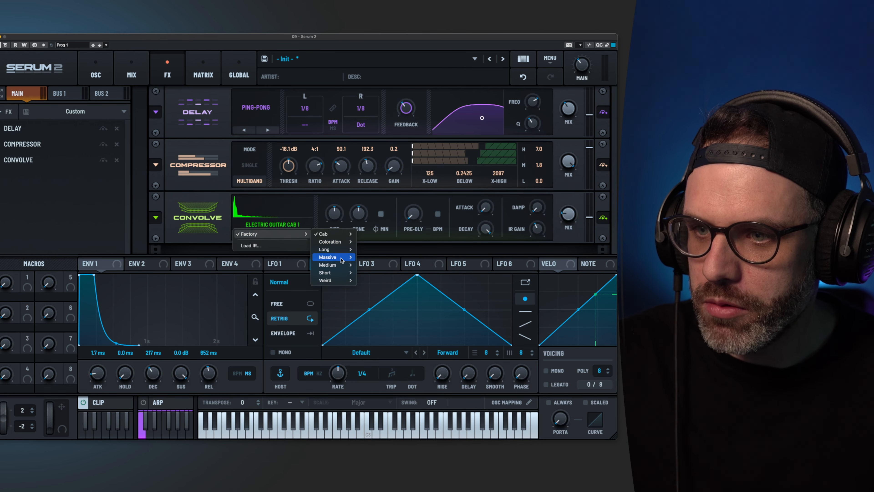
pyautogui.moveTo(341, 259)
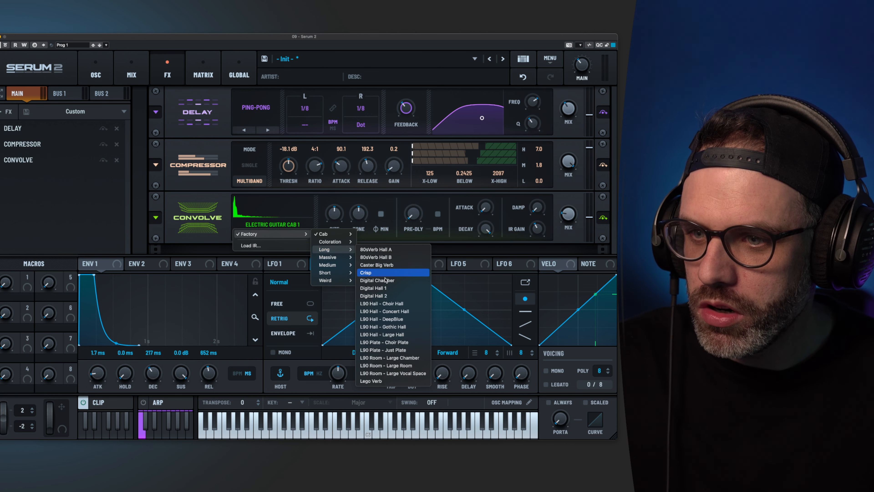
pyautogui.click(390, 289)
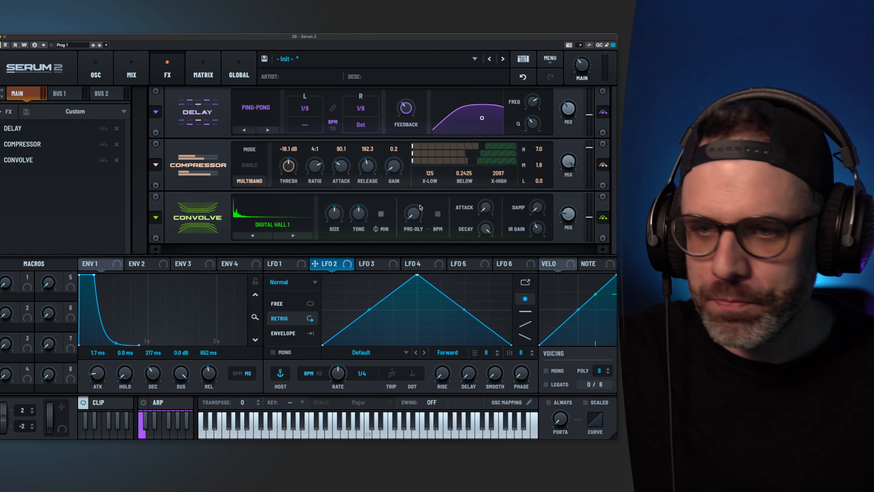
# - Browse the factory effects chain presets for the main bus, including the Modulated category, without loading one
pyautogui.click(71, 111)
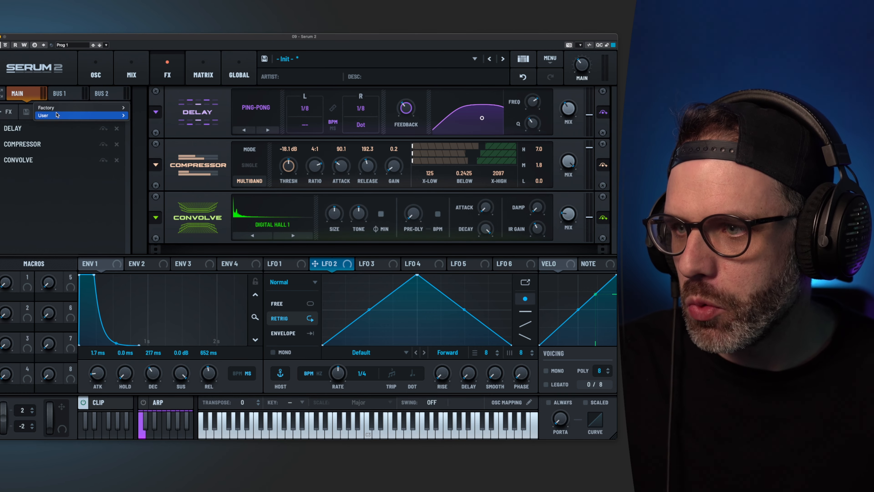
pyautogui.moveTo(117, 109)
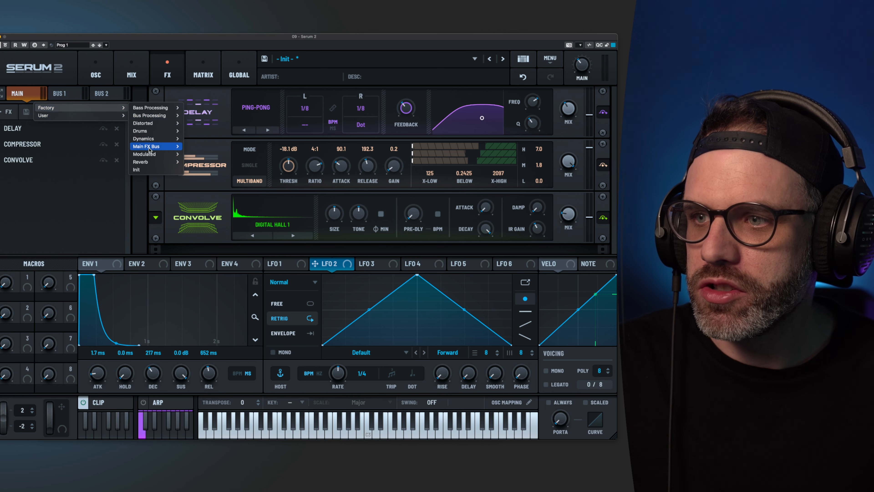
pyautogui.moveTo(151, 156)
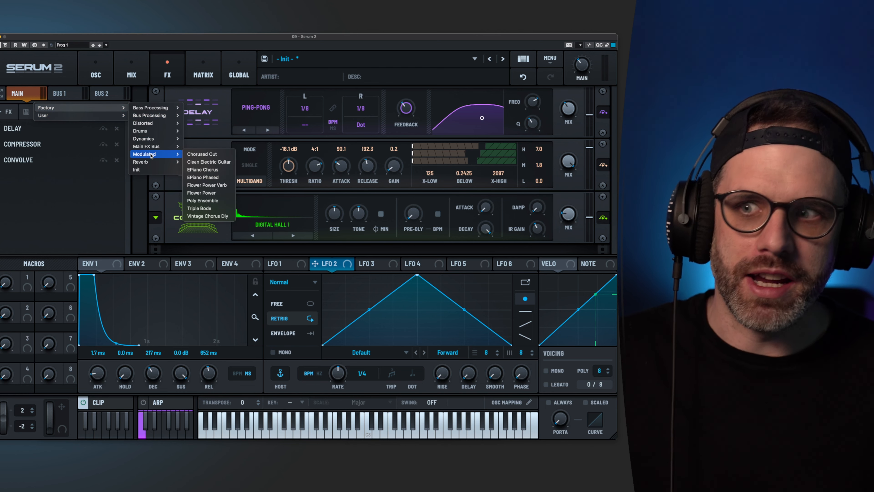
pyautogui.click(106, 171)
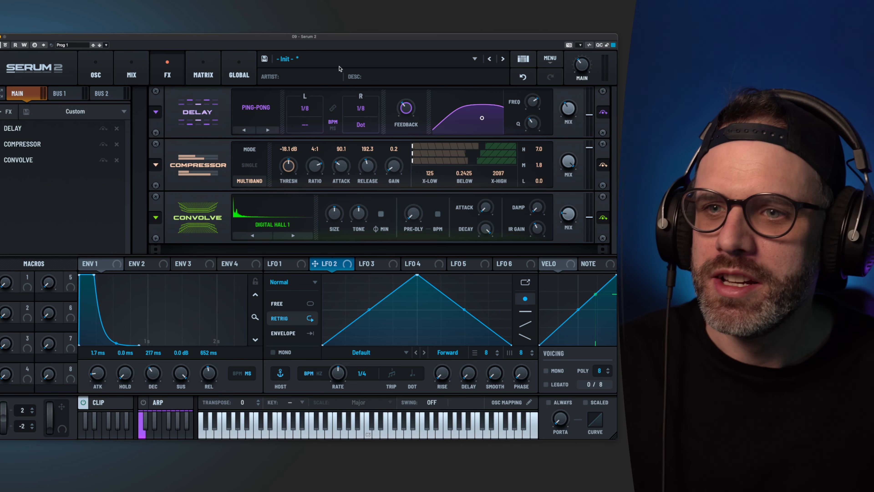
# - Examine the modulation matrix and the global voice control's Cutoff, Envs, Mod 1 and Mod 2 sequences and preset list
pyautogui.click(205, 72)
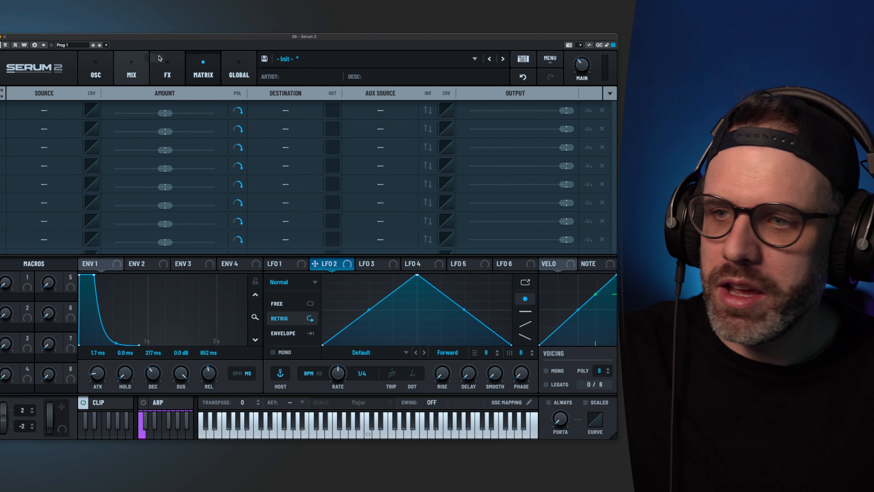
pyautogui.click(229, 70)
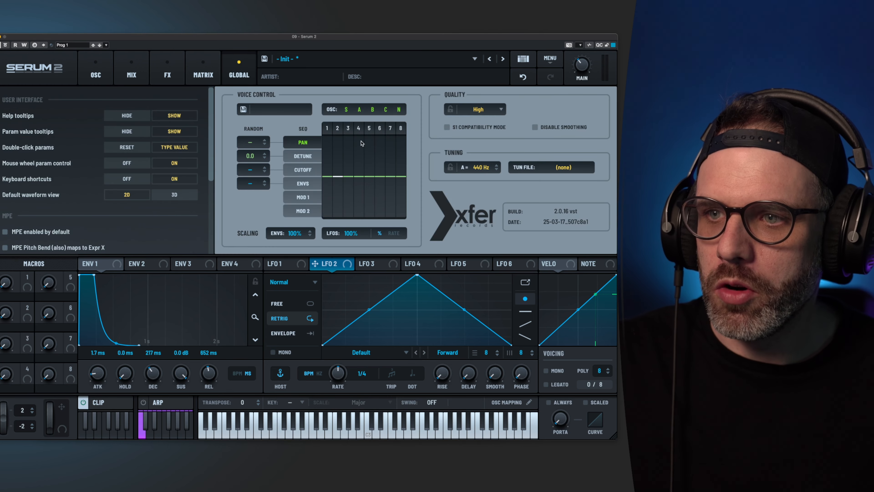
pyautogui.click(312, 168)
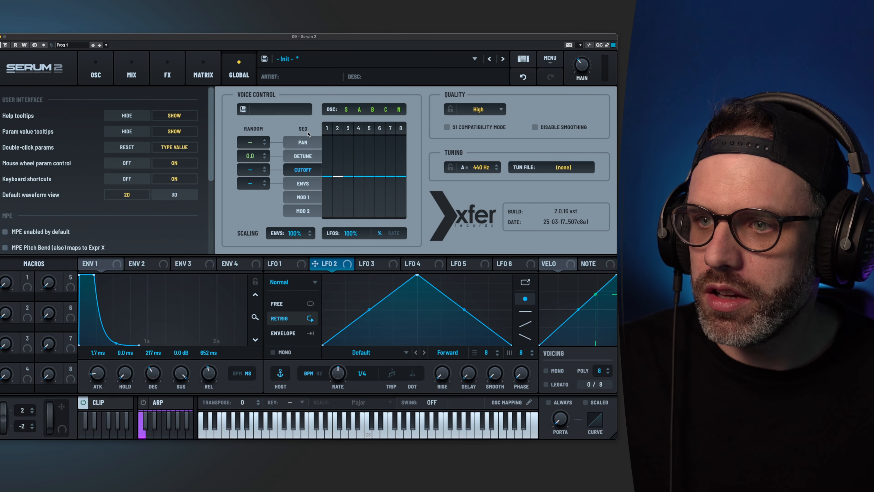
pyautogui.click(312, 184)
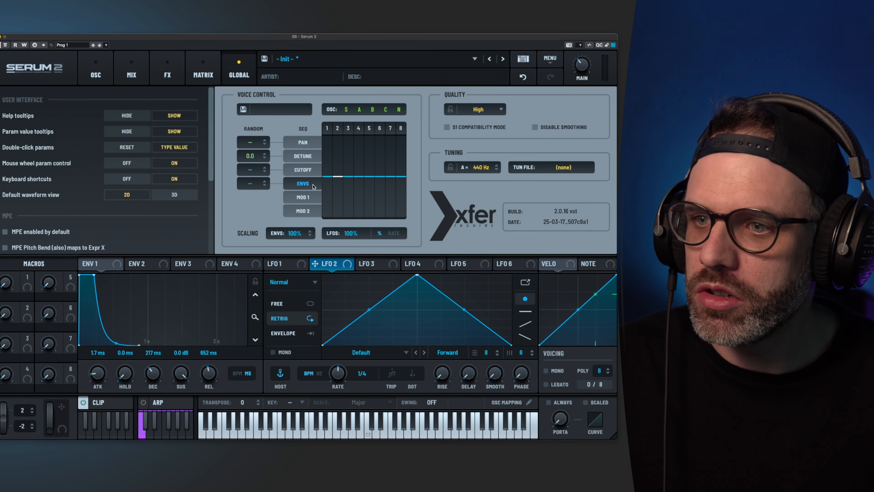
pyautogui.click(308, 197)
pyautogui.click(308, 211)
pyautogui.click(271, 112)
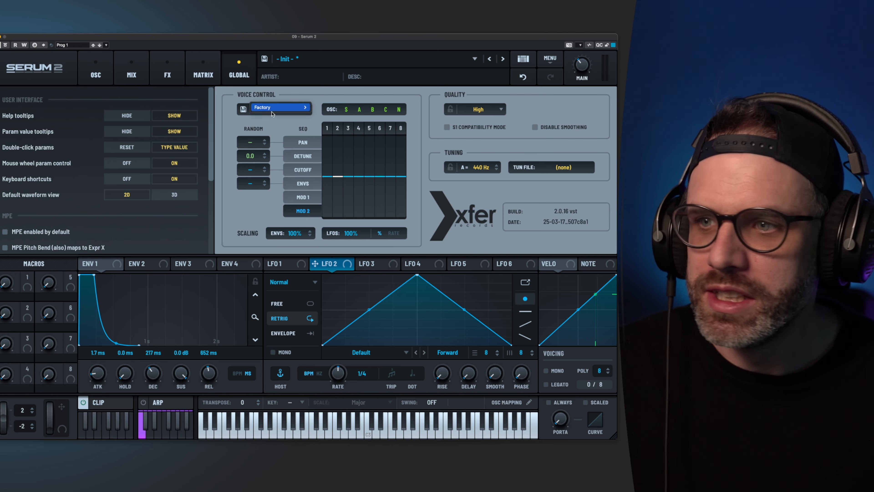
pyautogui.click(272, 113)
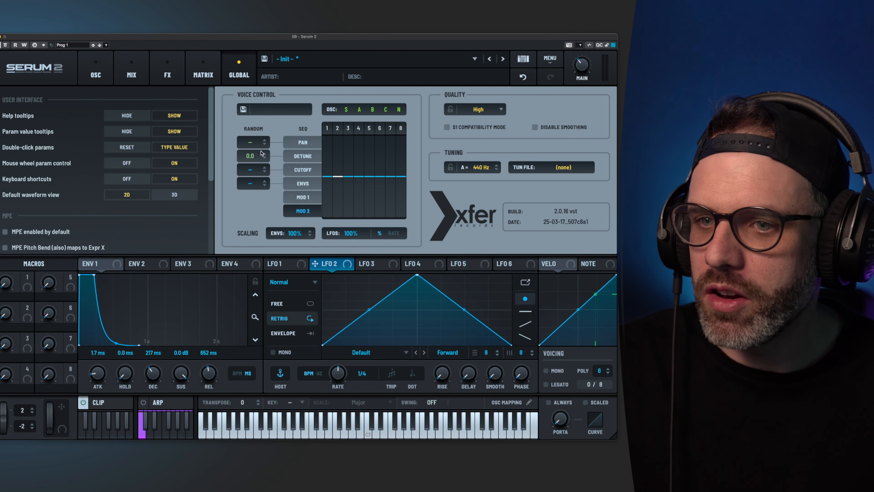
# - Examine Oscillator A's unison settings and the available unison modes, leaving the mode at Linear
pyautogui.click(98, 73)
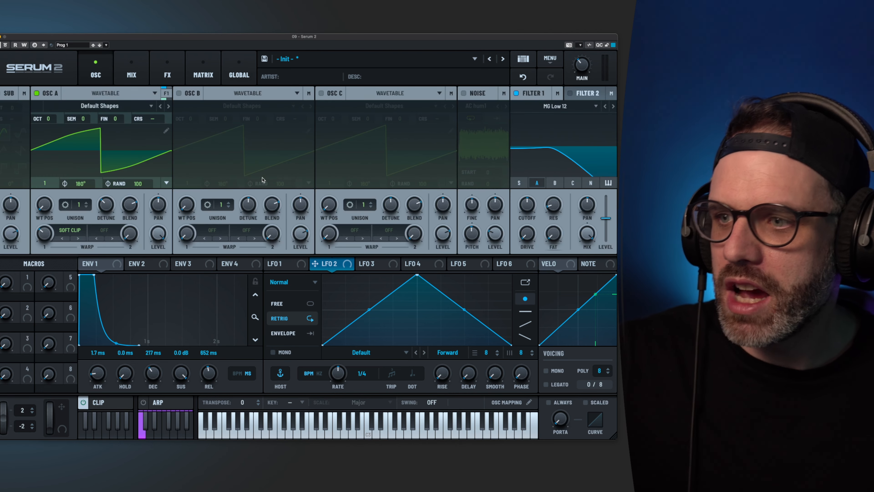
pyautogui.click(64, 205)
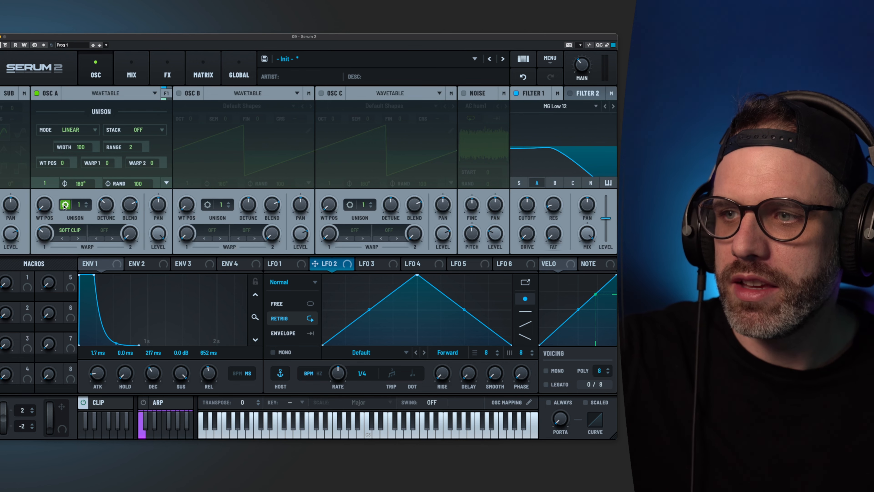
pyautogui.click(73, 130)
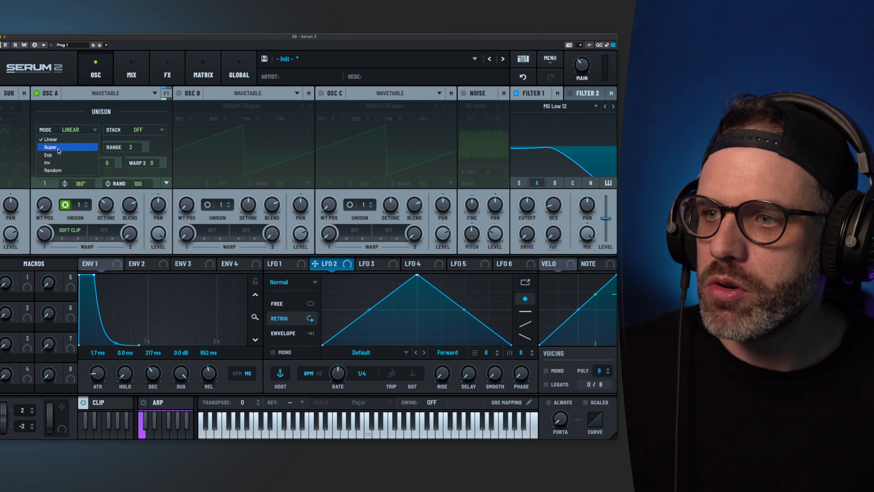
pyautogui.click(72, 112)
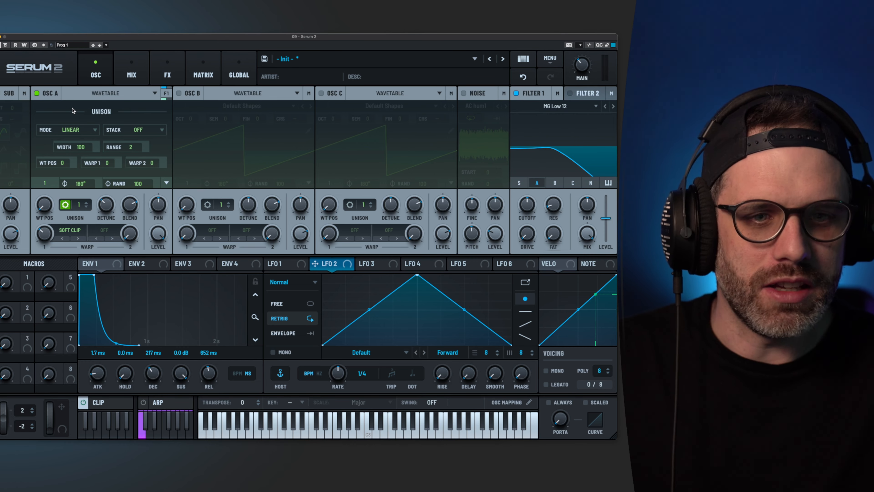
# - Look over the empty modulation matrix and return to the oscillator page
pyautogui.click(203, 70)
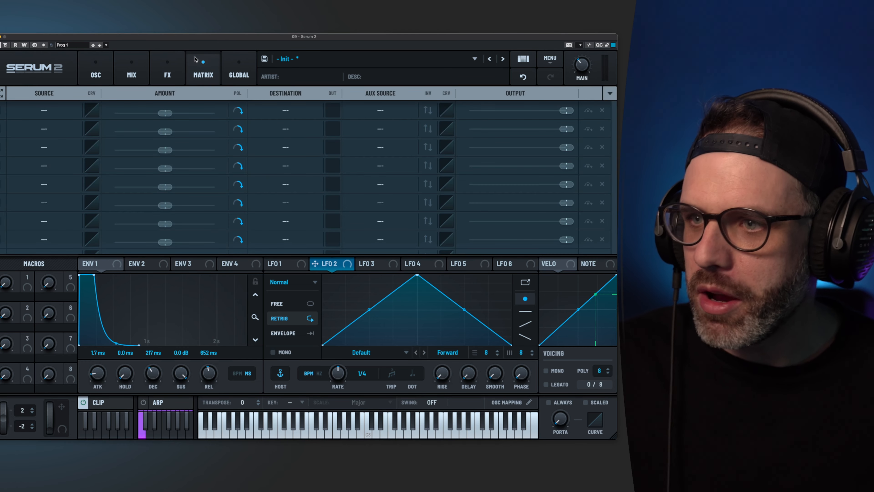
pyautogui.click(76, 68)
pyautogui.click(89, 69)
pyautogui.click(95, 71)
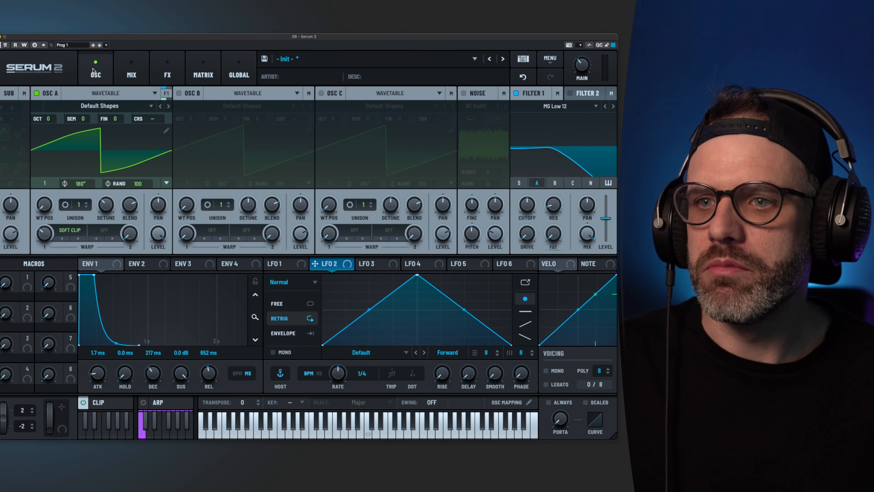